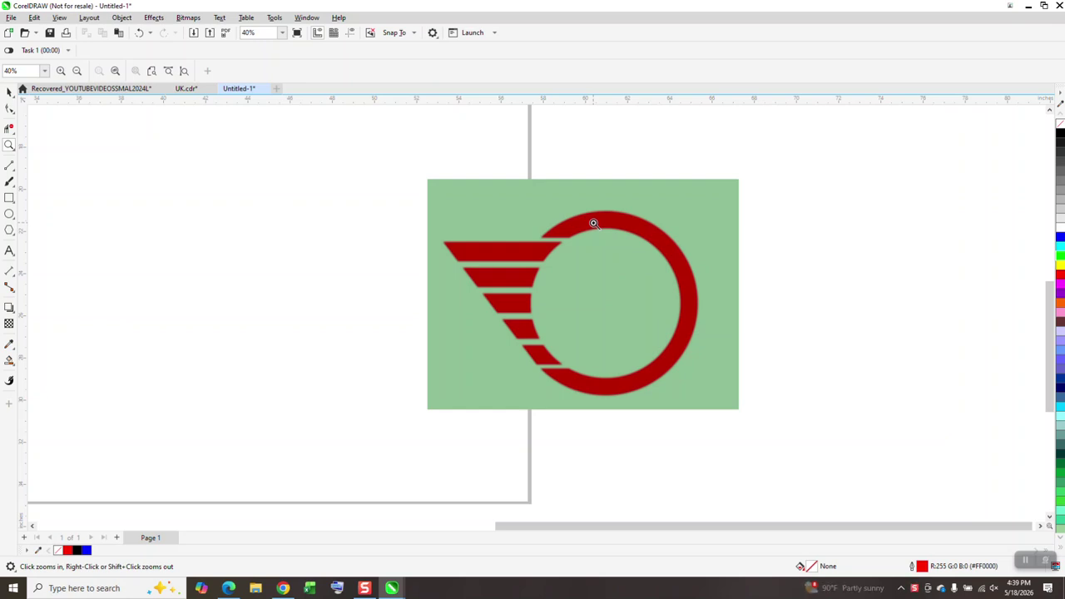
pyautogui.scroll(-1, 593, 223)
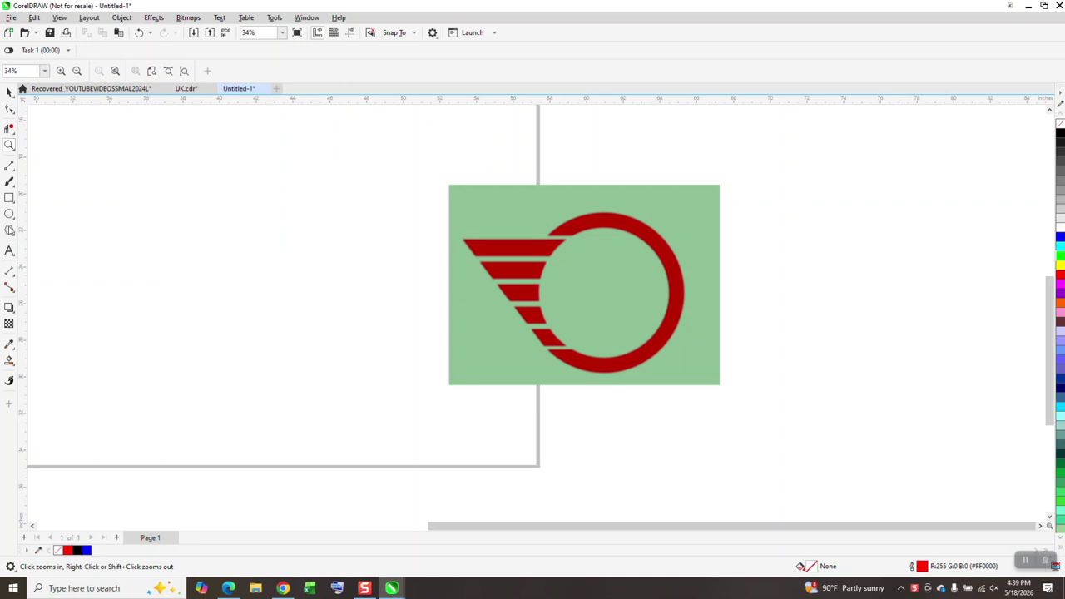
pyautogui.click(9, 215)
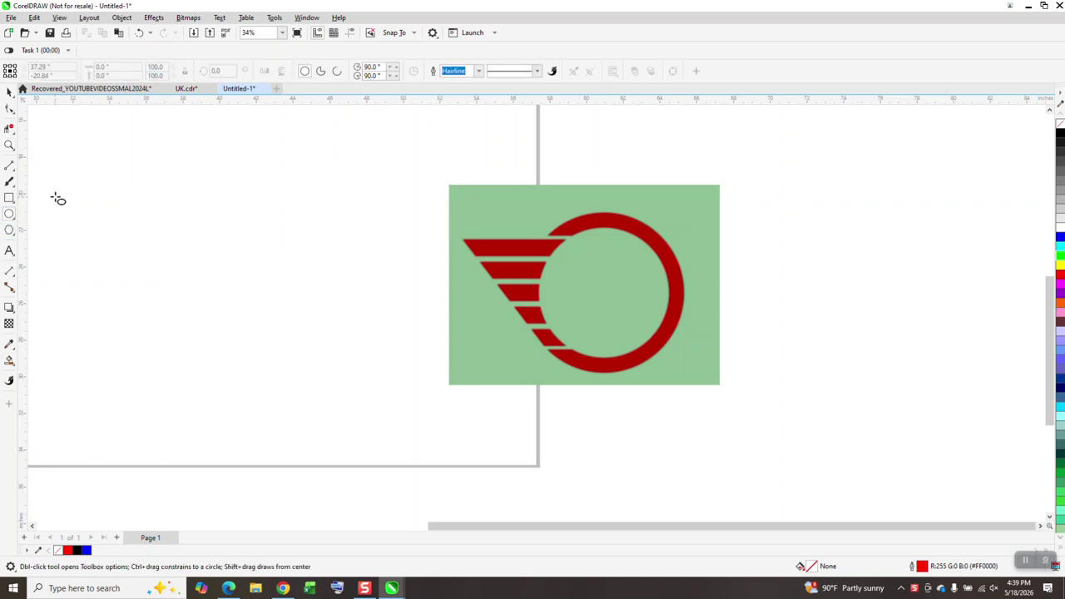
pyautogui.moveTo(114, 187); pyautogui.dragTo(243, 207)
pyautogui.press('Delete')
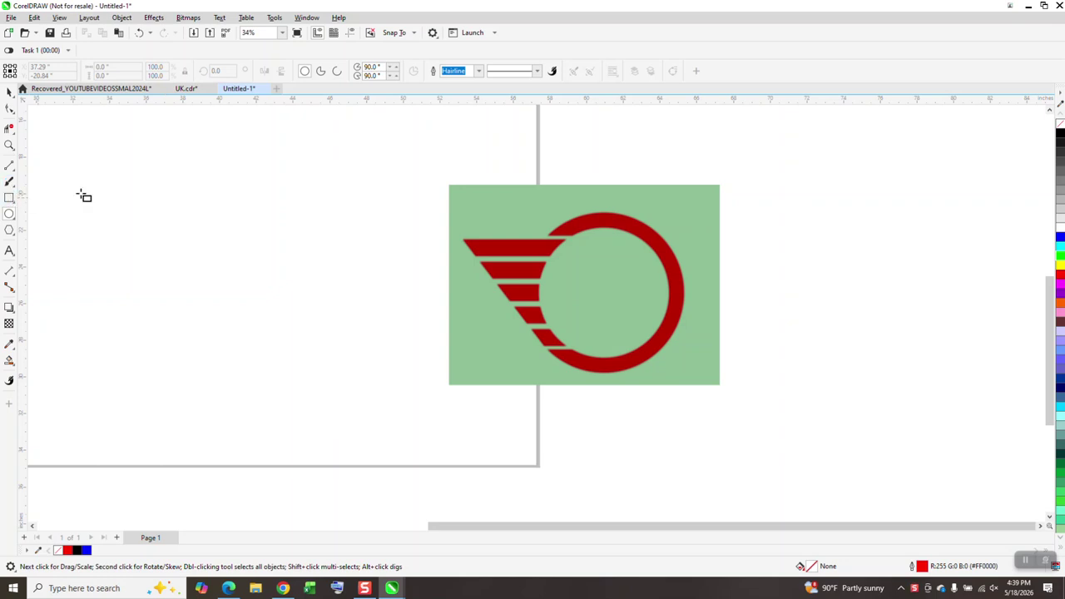
# Draw a horizontal rectangle left of the reference logo, set its height to 0.75 inches and widen it to about 6.62 inches
pyautogui.click(9, 197)
pyautogui.moveTo(165, 178); pyautogui.dragTo(280, 202)
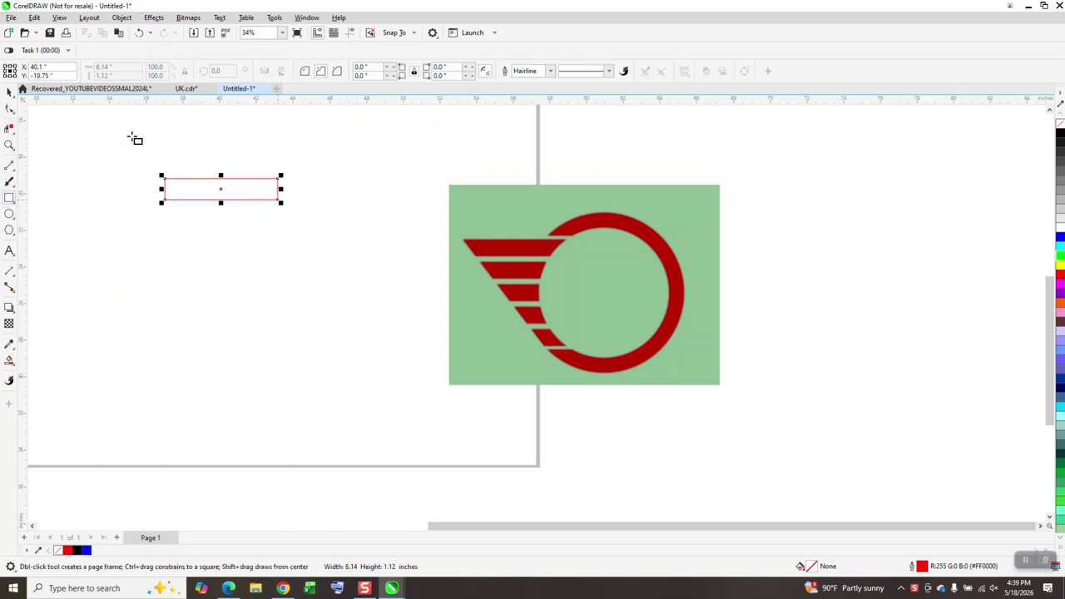
pyautogui.doubleClick(118, 74)
pyautogui.press('BackSpace')
pyautogui.write('.75')
pyautogui.press('Return')
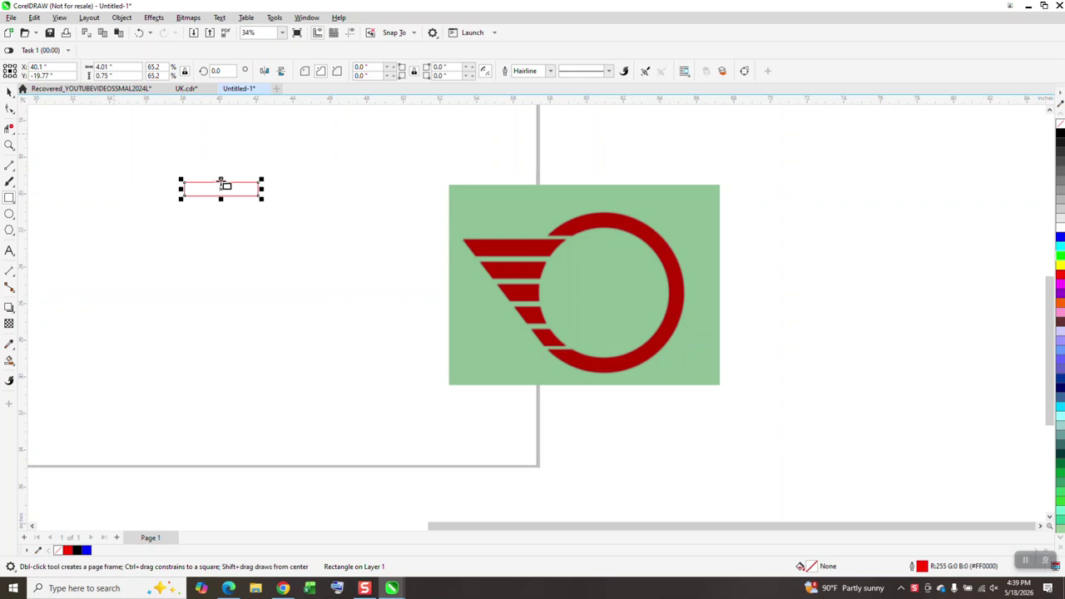
pyautogui.moveTo(181, 192); pyautogui.dragTo(133, 191)
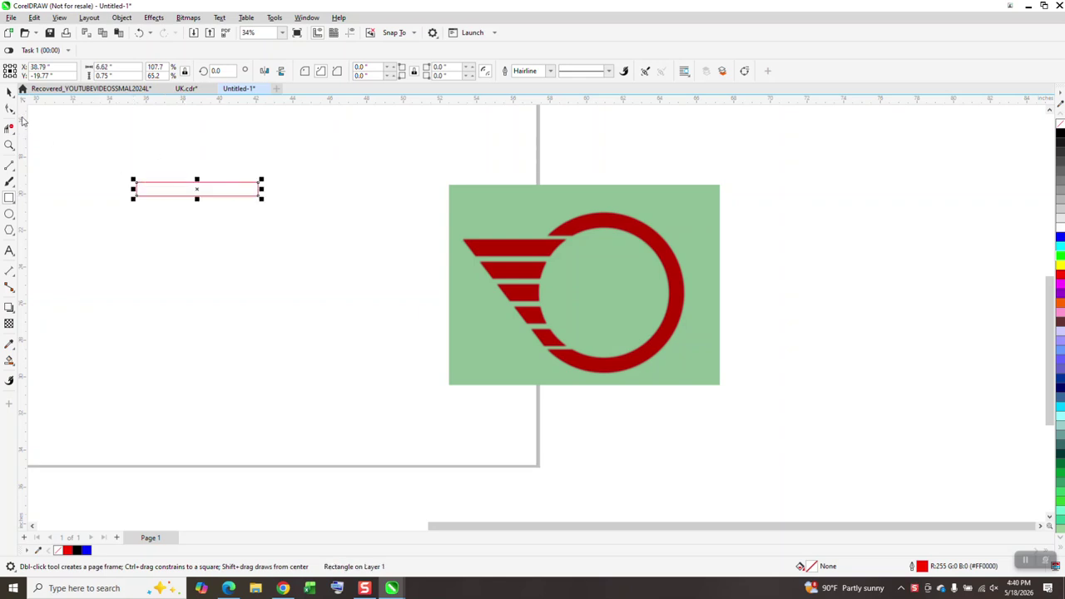
# With a 1-inch nudge distance, stack four copies of the rectangle below it and group all five bars
pyautogui.click(9, 92)
pyautogui.click(218, 129)
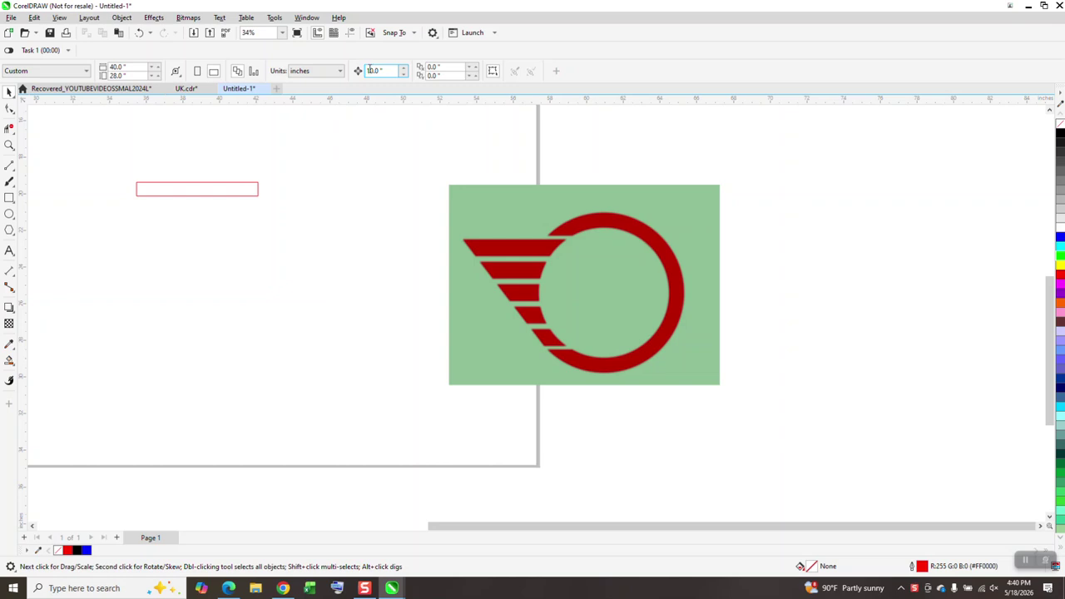
pyautogui.write('1')
pyautogui.press('Return')
pyautogui.click(242, 197)
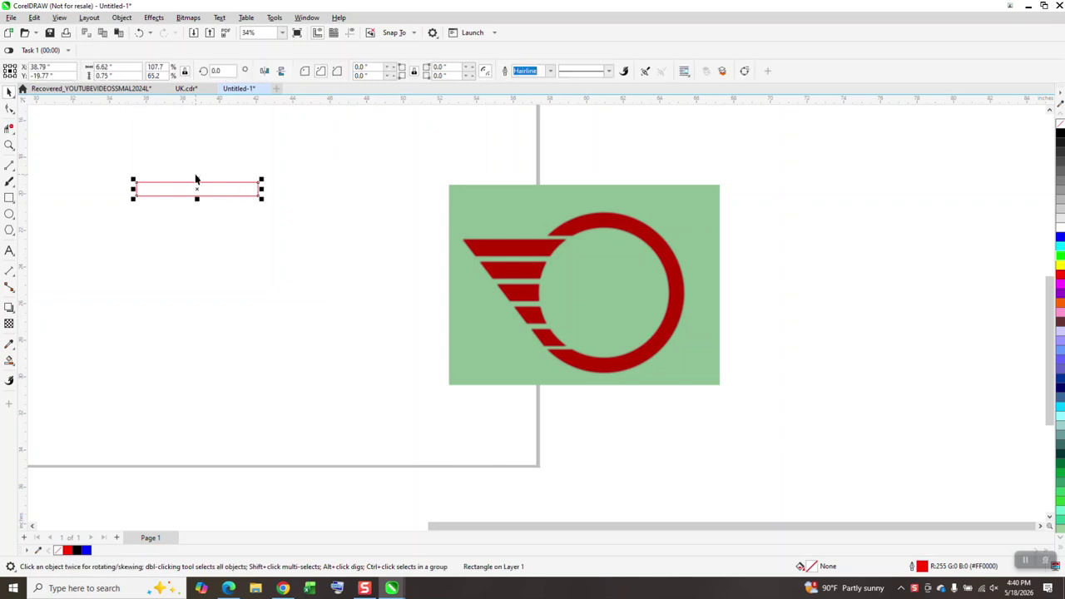
pyautogui.press('+')
pyautogui.press('Down')
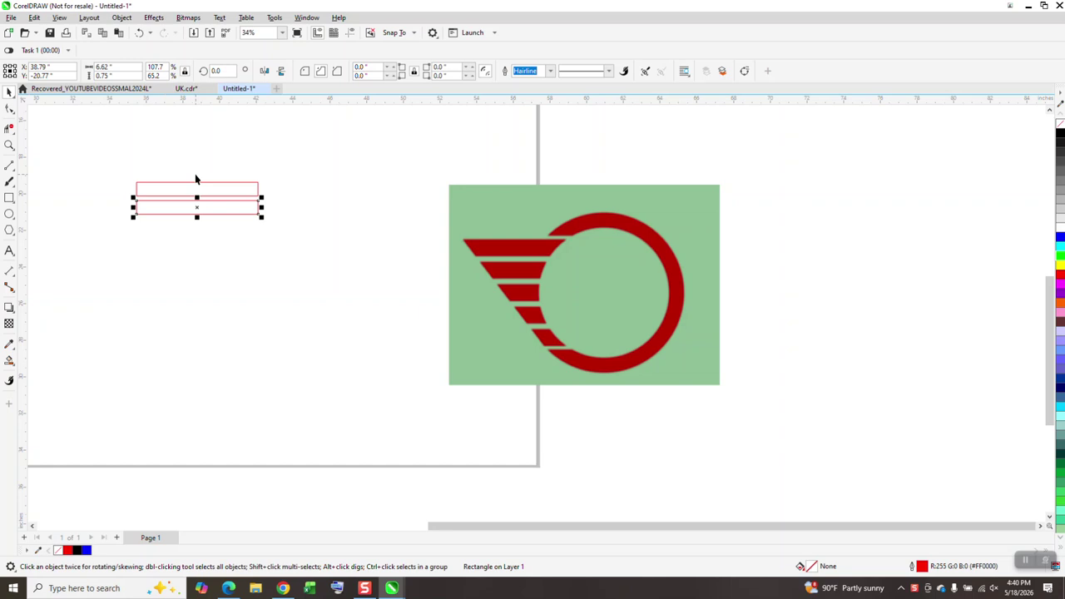
pyautogui.press('+')
pyautogui.press('Down')
pyautogui.press('+')
pyautogui.press('Down')
pyautogui.press('+')
pyautogui.press('Down')
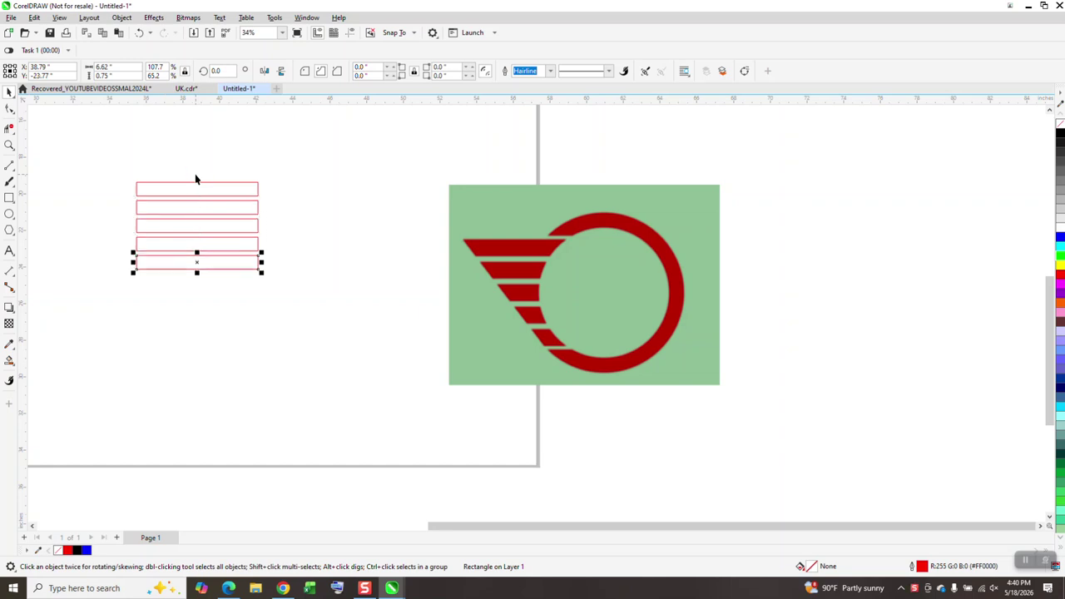
pyautogui.moveTo(134, 175); pyautogui.dragTo(317, 330)
pyautogui.hotkey('ctrl', 'g')
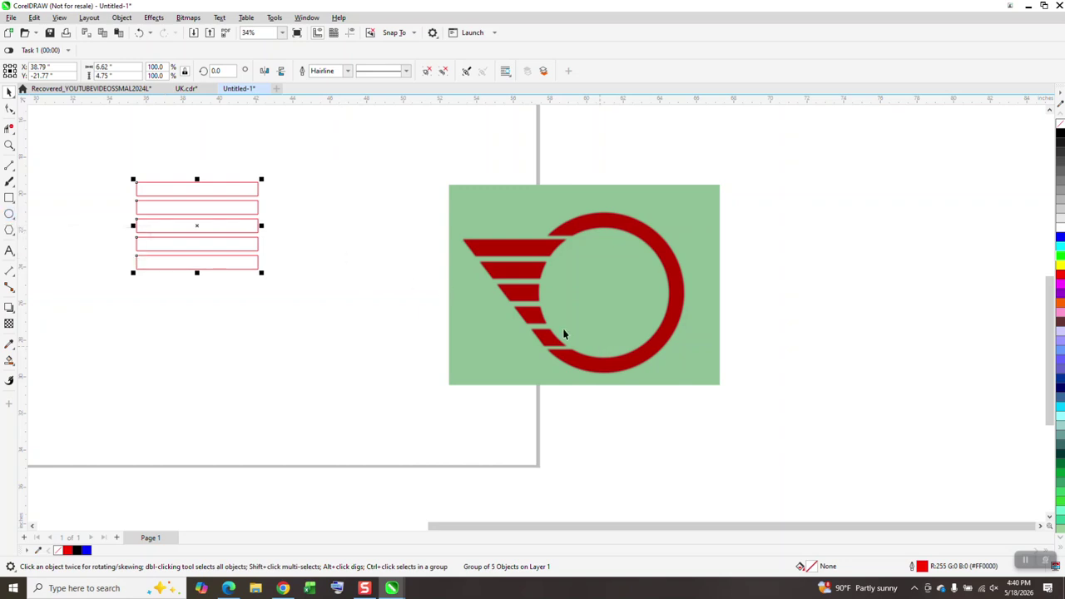
# Draw a circle about 6.62 inches in diameter centred on the midpoint of the middle bar's right end
pyautogui.click(10, 146)
pyautogui.moveTo(171, 175); pyautogui.dragTo(352, 299)
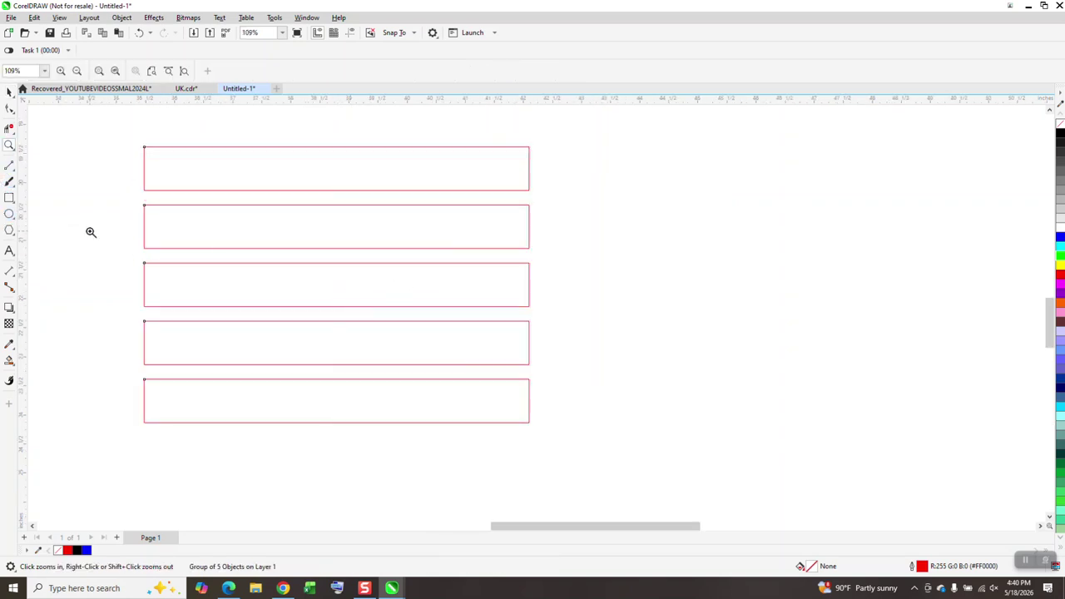
pyautogui.click(10, 214)
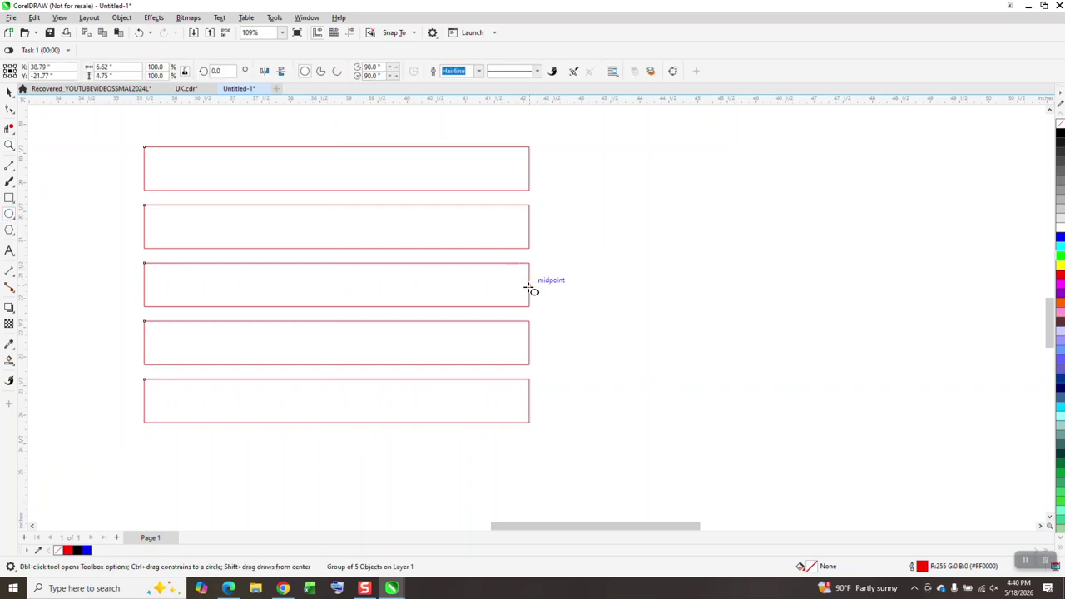
pyautogui.moveTo(527, 286); pyautogui.dragTo(458, 481)
pyautogui.scroll(-1, 297, 389)
pyautogui.scroll(-2, 298, 389)
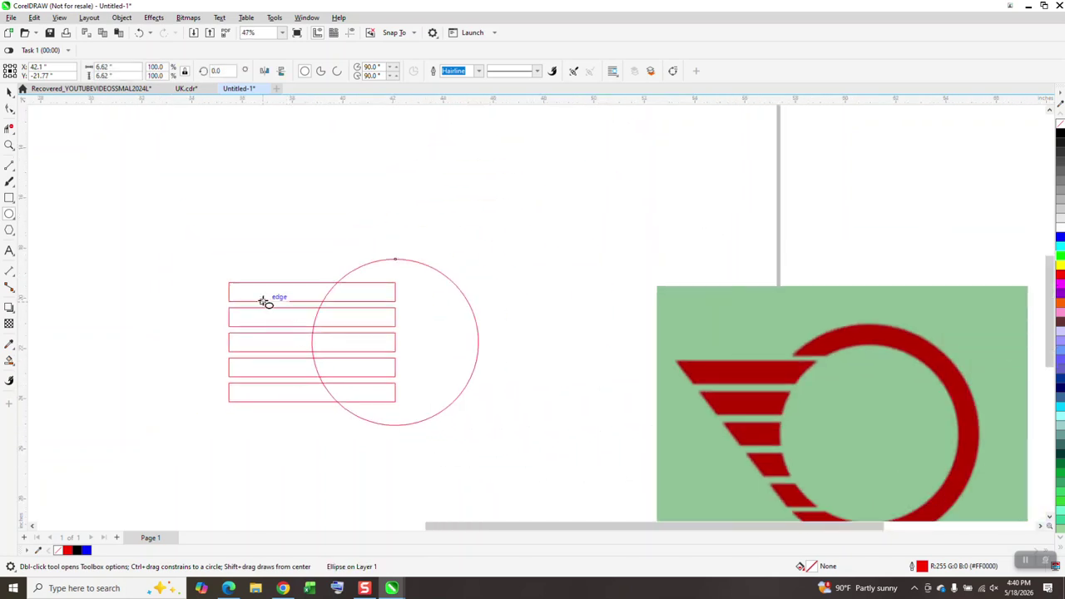
# Create a concentric smaller copy of the circle, scaled to about 4.95 inches in diameter
pyautogui.click(9, 91)
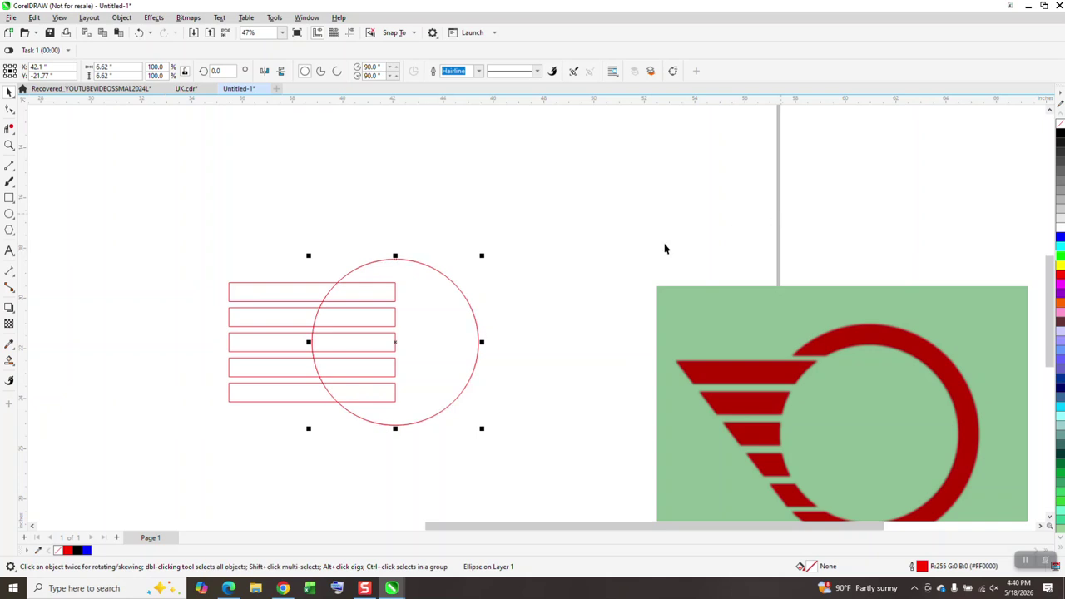
pyautogui.moveTo(482, 255); pyautogui.dragTo(478, 276)
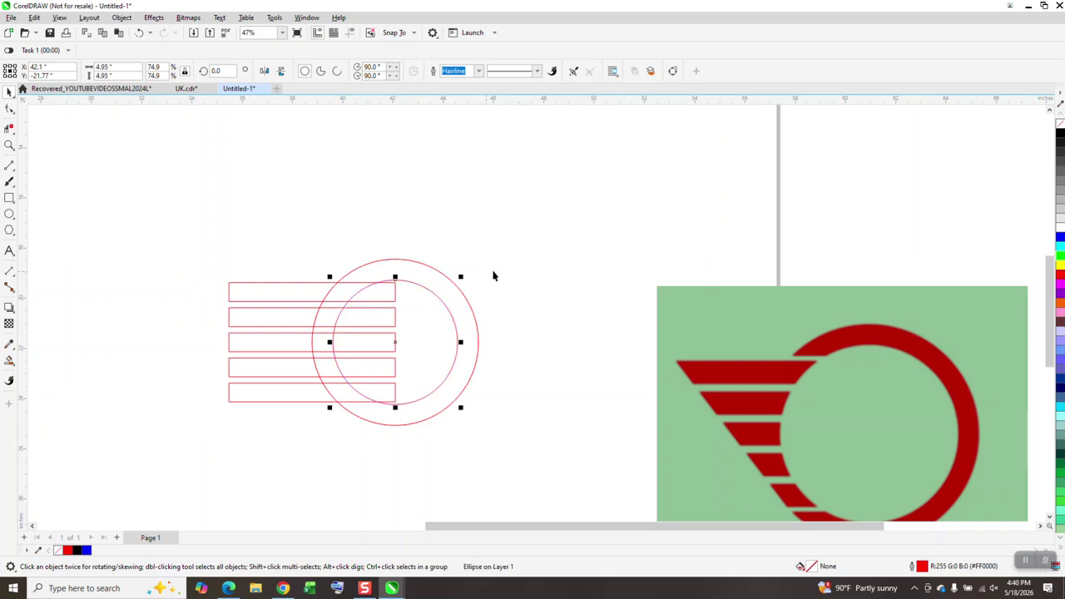
pyautogui.scroll(-1, 686, 381)
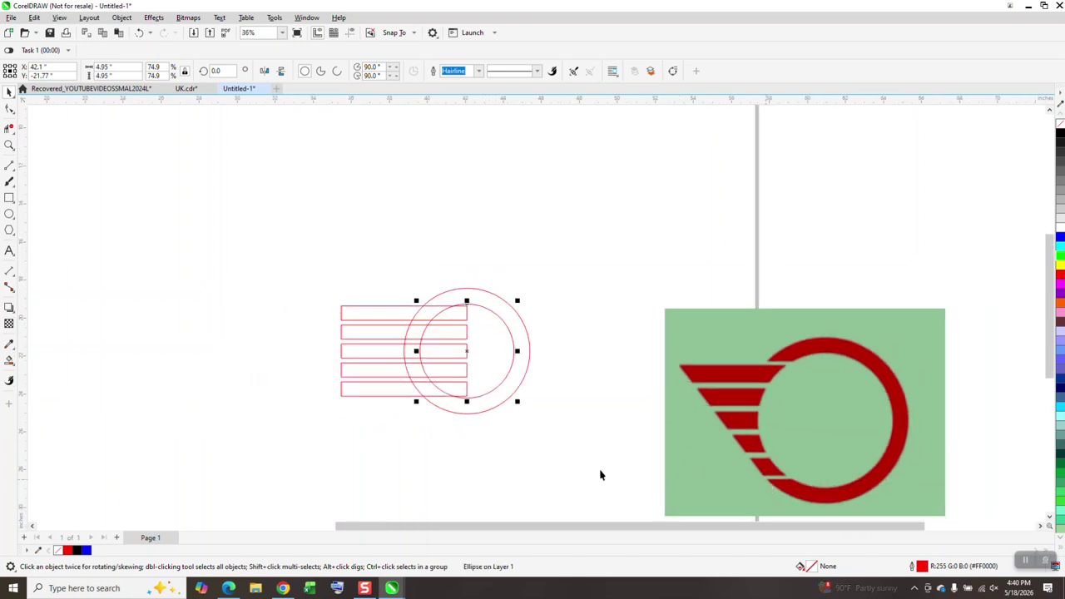
# Draw a diagonal line from where the outer circle meets the lowest bar's bottom edge to the top bar's upper-left corner
pyautogui.click(11, 169)
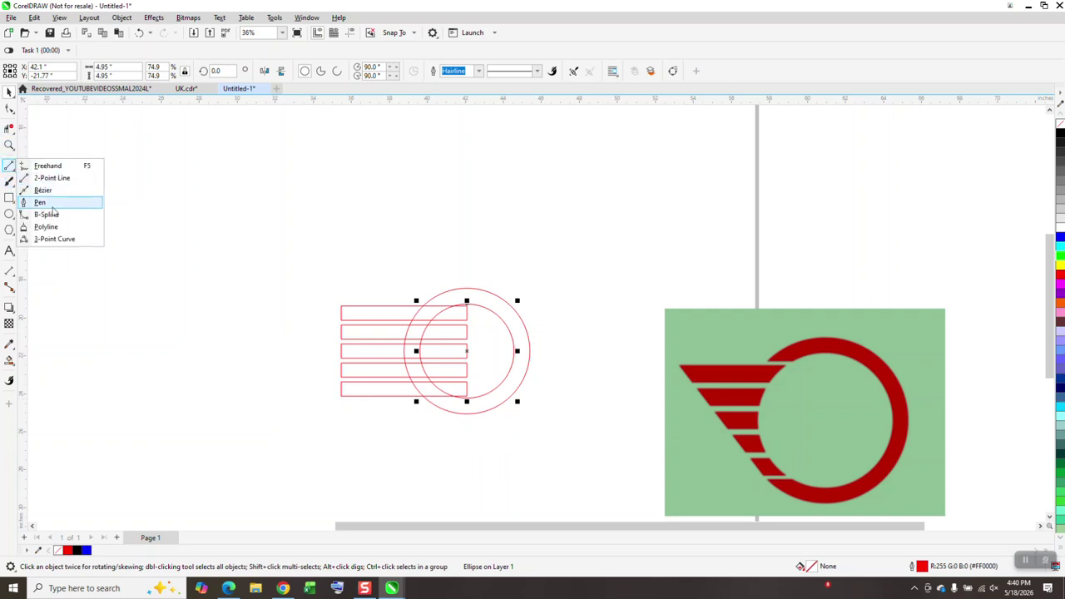
pyautogui.click(52, 178)
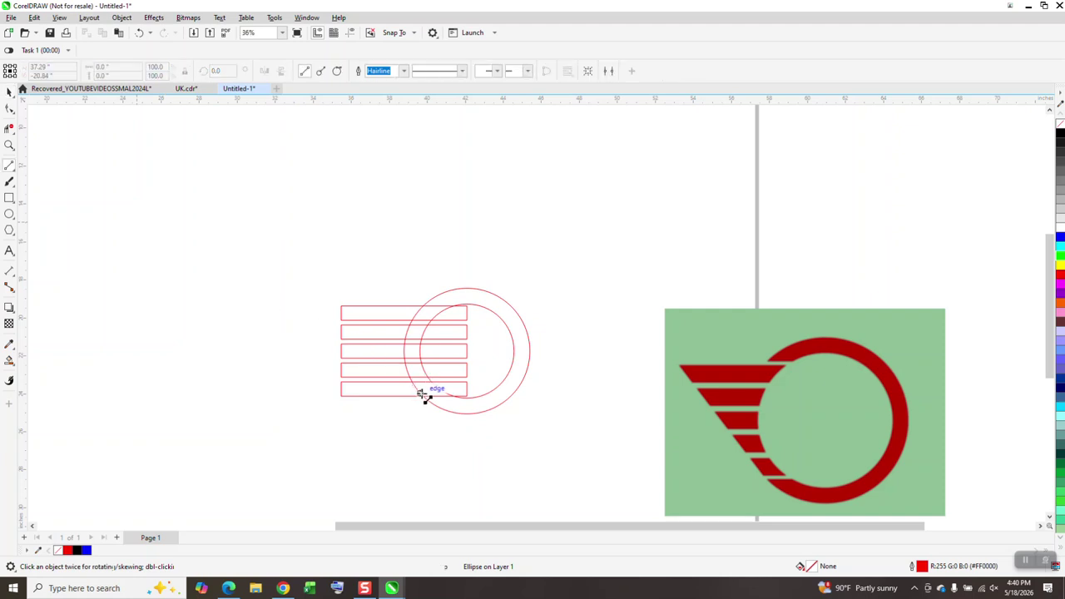
pyautogui.moveTo(424, 396); pyautogui.dragTo(348, 315)
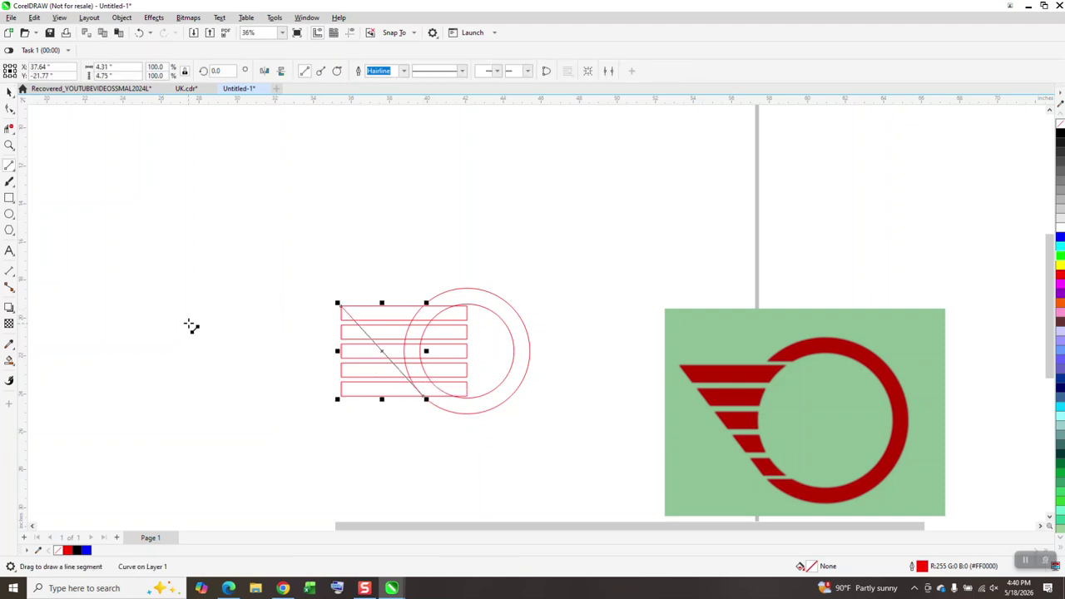
# Measure the gap between the top two bars with a temporary dimension and delete it
pyautogui.click(9, 146)
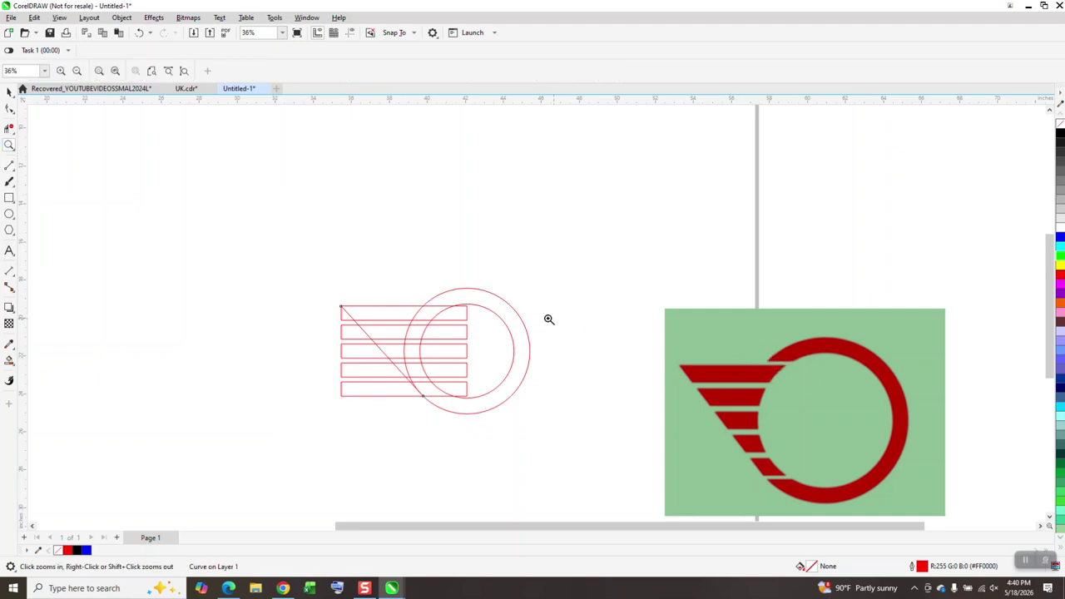
pyautogui.moveTo(407, 292); pyautogui.dragTo(533, 353)
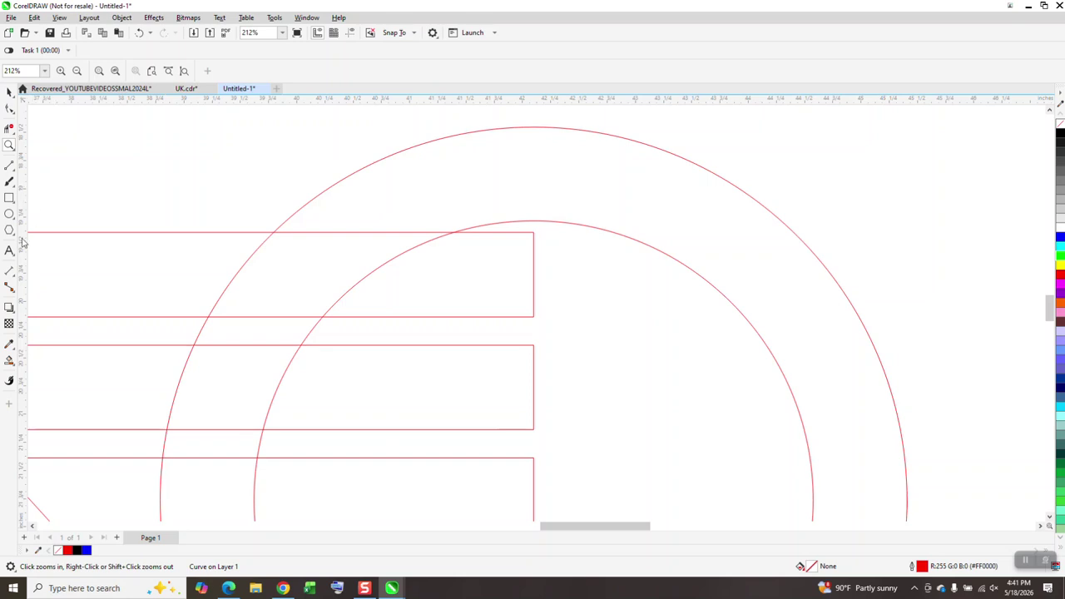
pyautogui.click(9, 271)
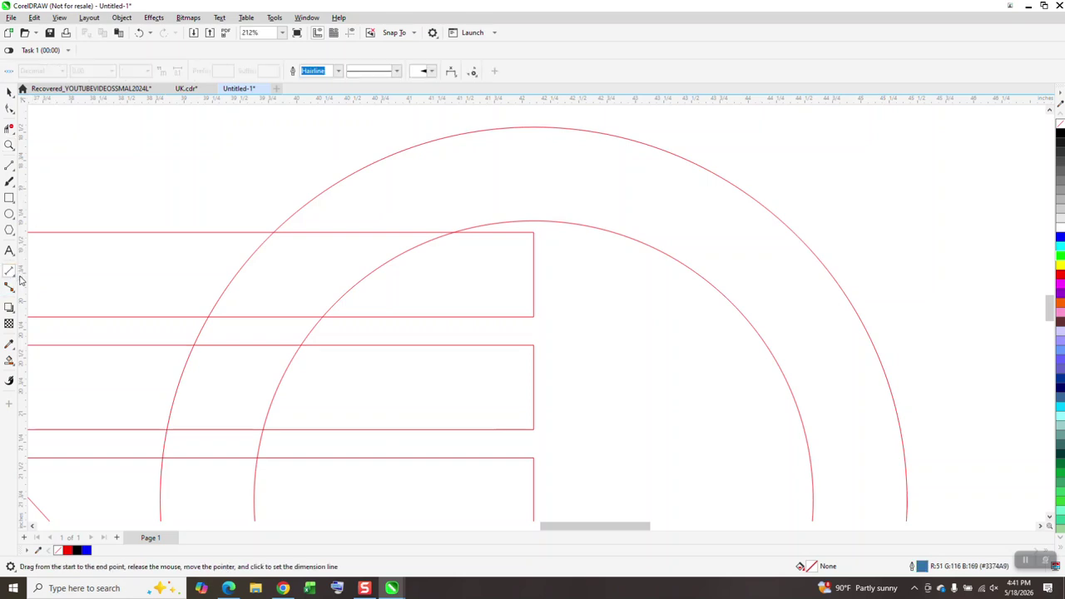
pyautogui.click(14, 276)
pyautogui.click(50, 271)
pyautogui.moveTo(433, 317); pyautogui.dragTo(437, 344)
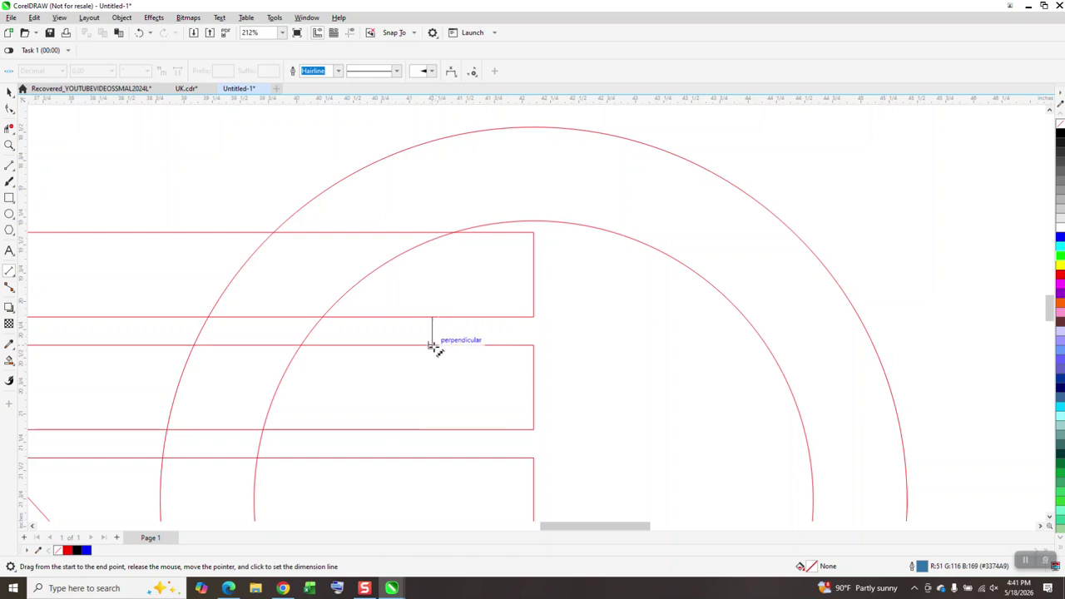
pyautogui.click(438, 340)
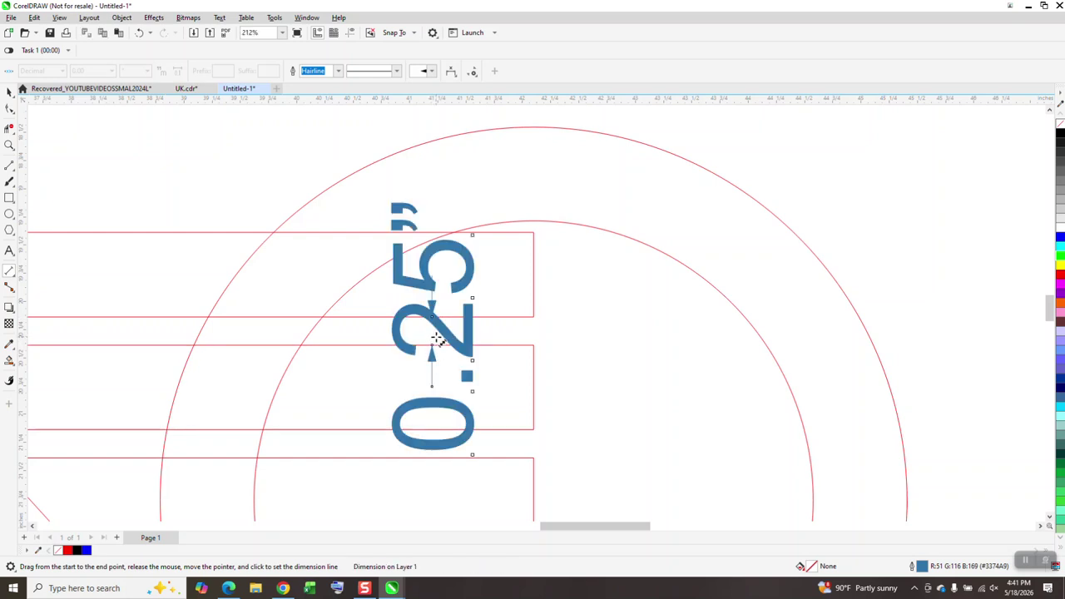
pyautogui.press('Delete')
# Group the bars with the diagonal line and squash the group from its upper edge to about 4 inches high
pyautogui.click(9, 166)
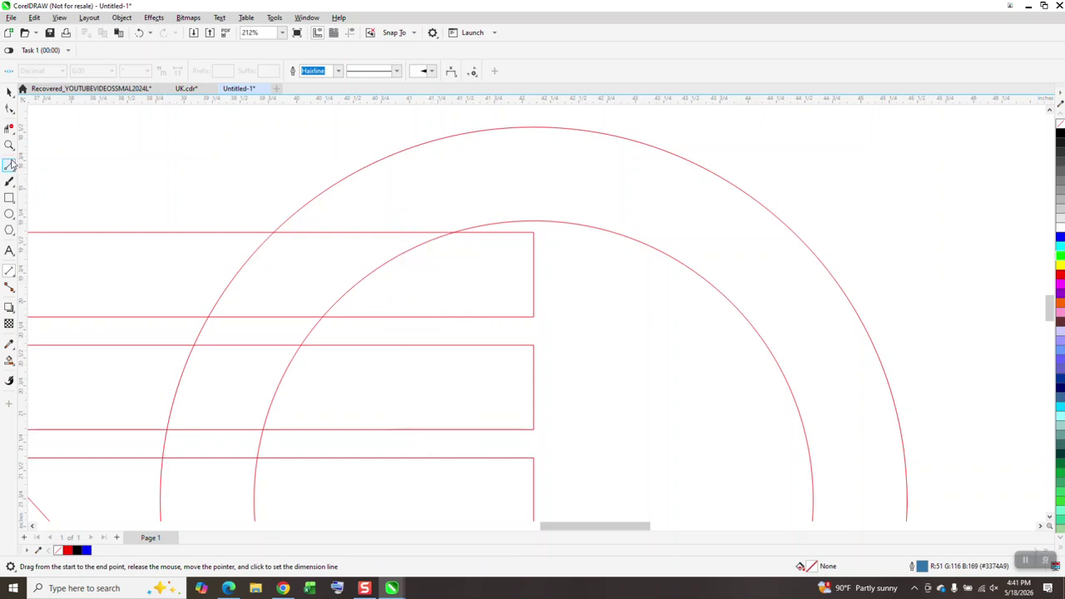
pyautogui.scroll(-1, 196, 164)
pyautogui.scroll(-4, 376, 220)
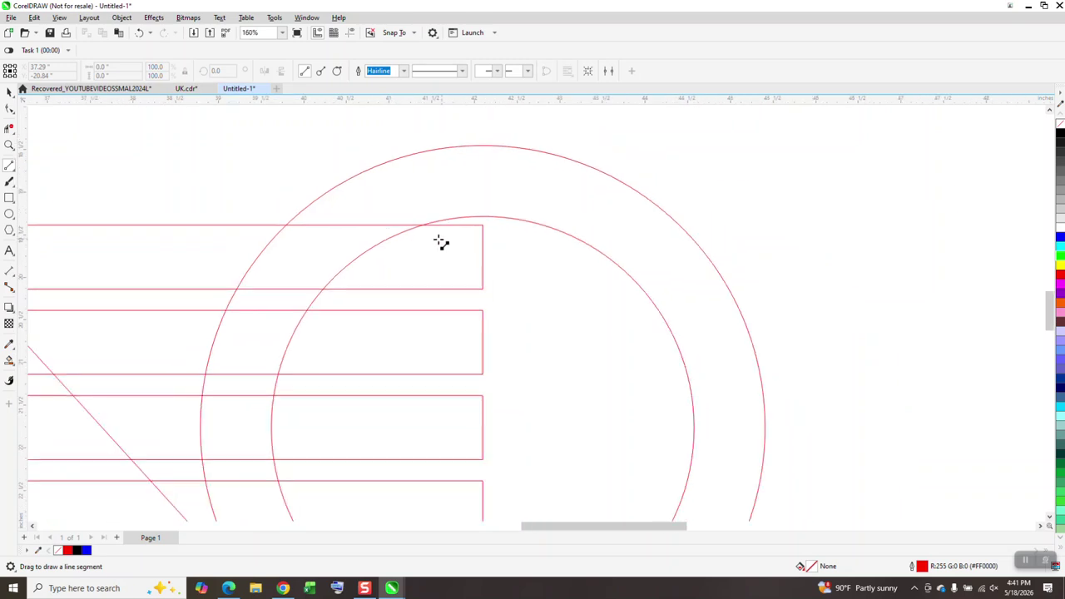
pyautogui.scroll(-4, 388, 219)
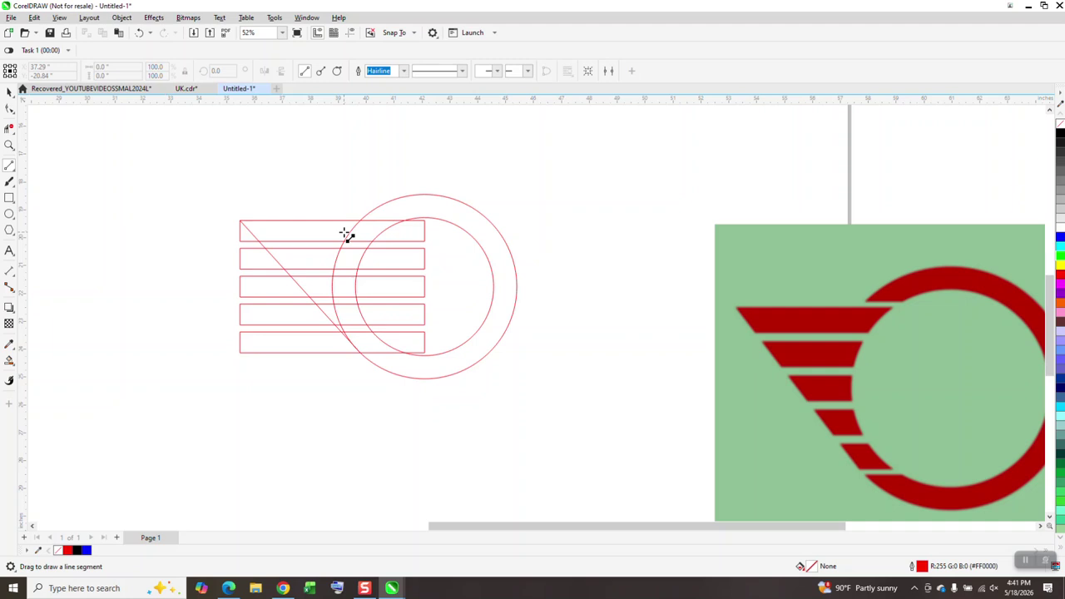
pyautogui.click(8, 92)
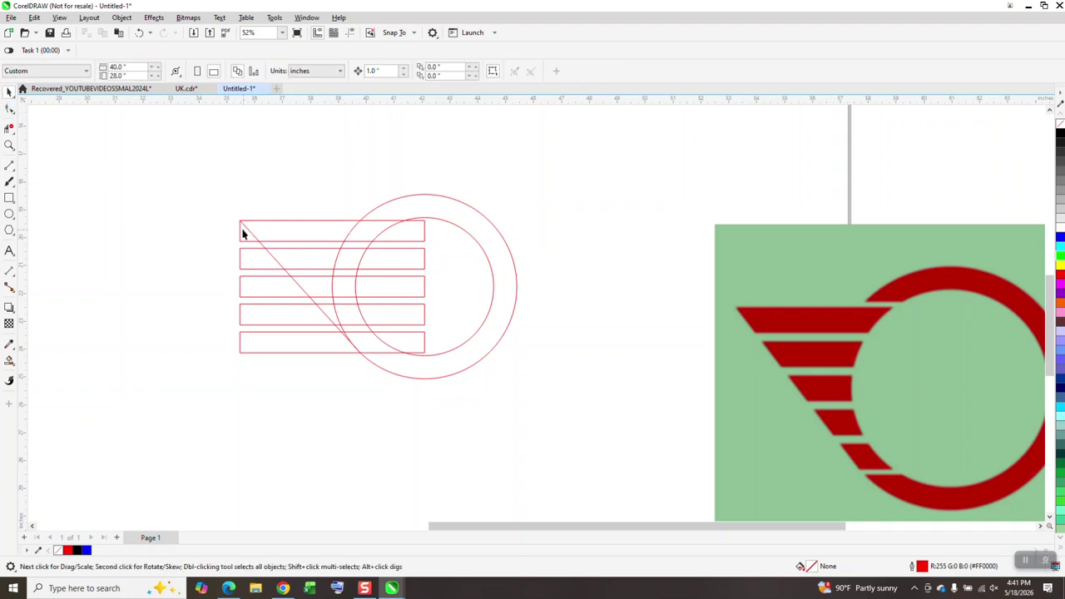
pyautogui.moveTo(226, 207); pyautogui.dragTo(437, 371)
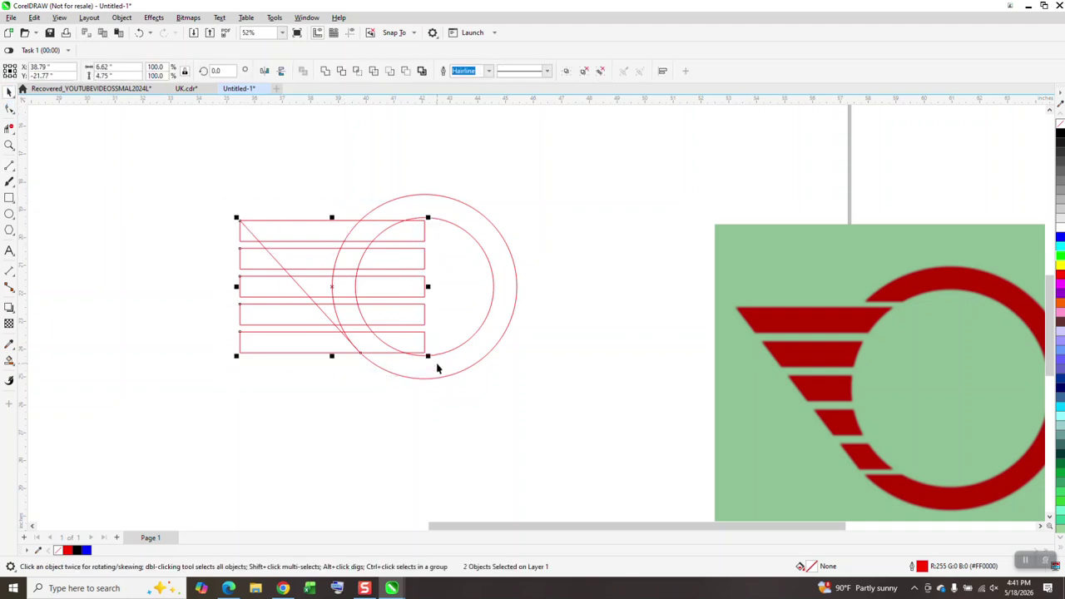
pyautogui.hotkey('ctrl', 'g')
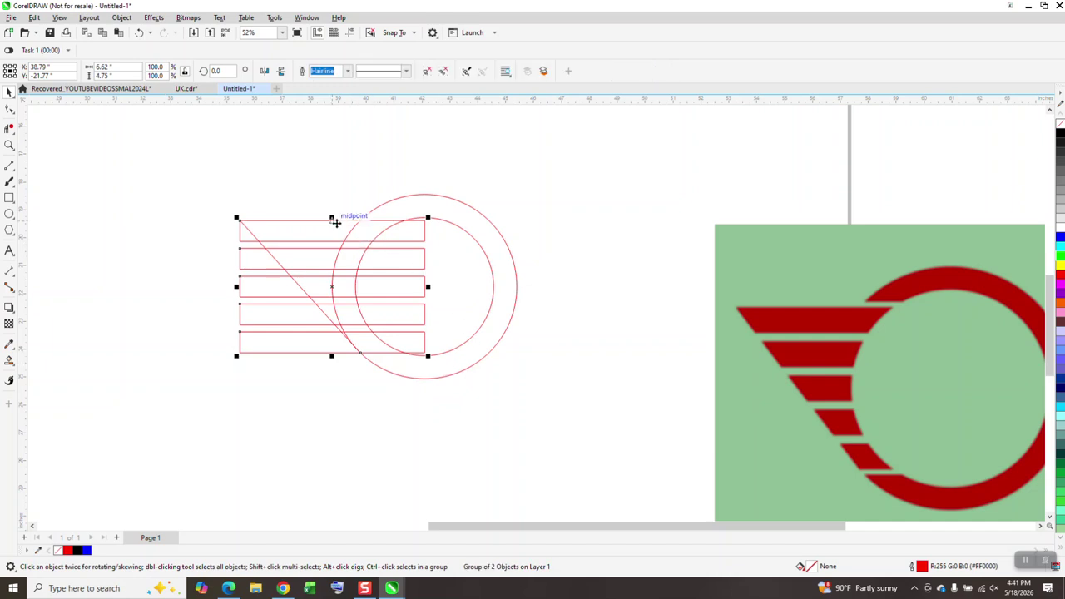
pyautogui.moveTo(332, 219); pyautogui.dragTo(332, 244)
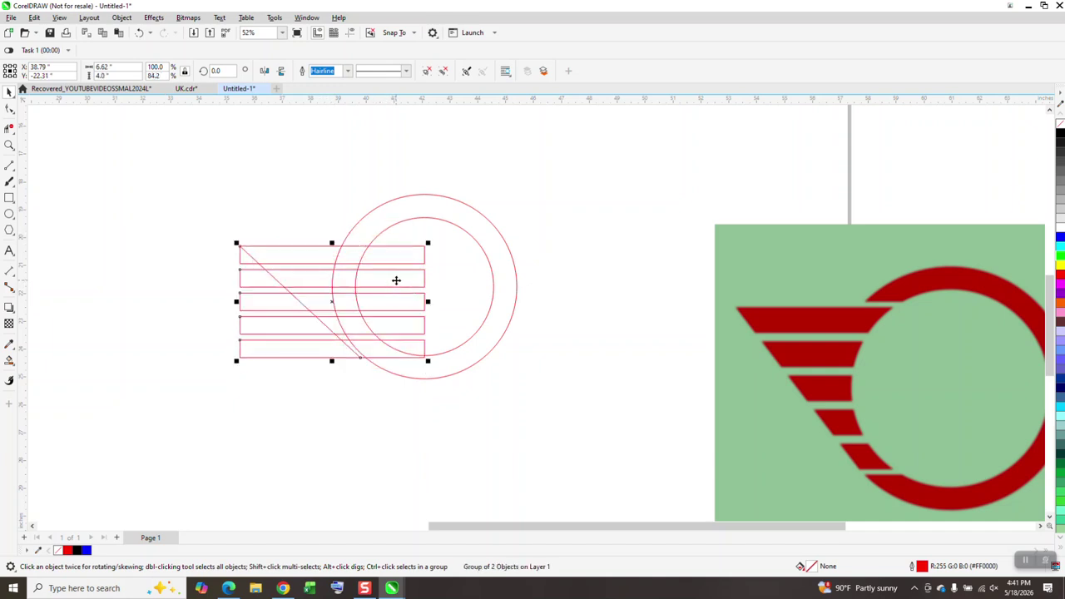
# Center the bar group, the outer circle and the inner circle on the page
pyautogui.moveTo(396, 280); pyautogui.dragTo(354, 239)
pyautogui.click(468, 229)
pyautogui.press('p')
pyautogui.click(426, 231)
pyautogui.press('p')
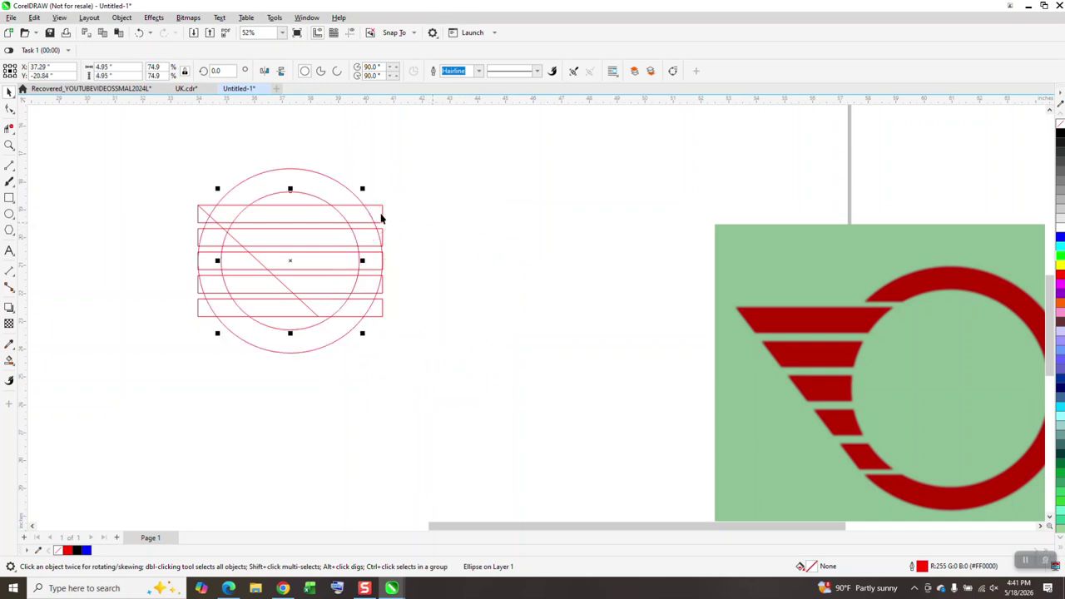
# Move the outer circle 4 inches to the right of the page center
pyautogui.click(361, 207)
pyautogui.press('Right')
pyautogui.press('Right')
pyautogui.press('Right')
pyautogui.press('Right')
pyautogui.press('Right')
pyautogui.press('Right')
pyautogui.press('Right')
pyautogui.press('Right')
pyautogui.press('Right')
pyautogui.press('Right')
pyautogui.press('Right')
pyautogui.press('Right')
pyautogui.press('Right')
pyautogui.press('Right')
pyautogui.press('Right')
pyautogui.press('Right')
pyautogui.press('Right')
pyautogui.press('Right')
pyautogui.press('Right')
pyautogui.press('Right')
pyautogui.press('Right')
pyautogui.press('Right')
pyautogui.press('Right')
pyautogui.press('Right')
pyautogui.press('Right')
pyautogui.press('Right')
pyautogui.press('Right')
pyautogui.press('Right')
pyautogui.press('Right')
pyautogui.press('Right')
pyautogui.press('Right')
pyautogui.press('Right')
pyautogui.press('Right')
pyautogui.press('Right')
pyautogui.press('Right')
pyautogui.press('Right')
pyautogui.press('Right')
pyautogui.press('Right')
pyautogui.press('Right')
pyautogui.press('Right')
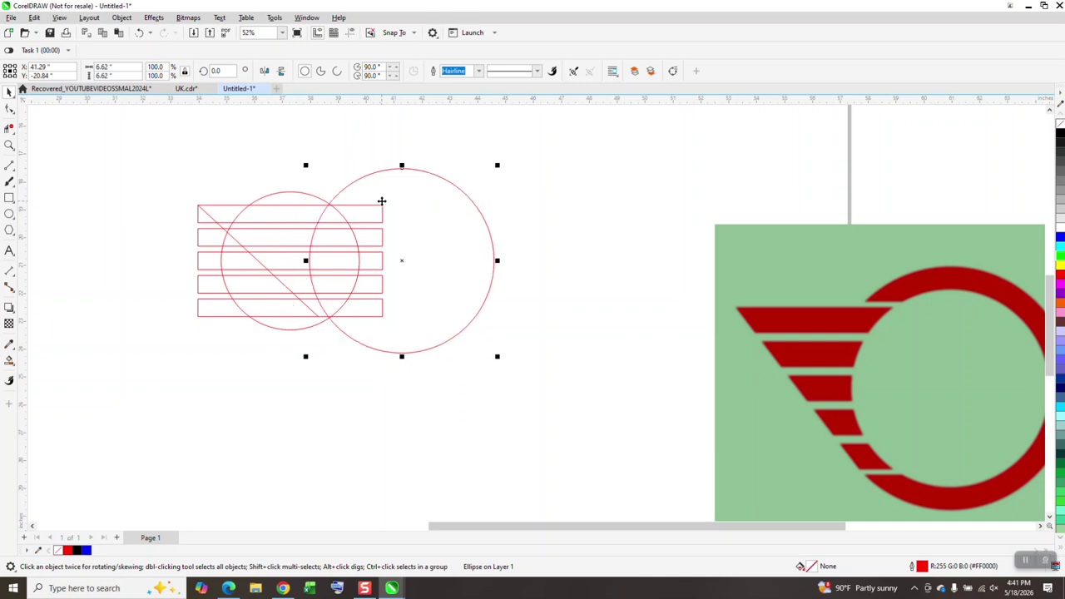
# Move the inner circle 4 inches to the right so it is concentric with the outer circle
pyautogui.click(315, 200)
pyautogui.press('Right')
pyautogui.press('Right')
pyautogui.press('Right')
pyautogui.press('Right')
pyautogui.press('Right')
pyautogui.press('Right')
pyautogui.press('Right')
pyautogui.press('Right')
pyautogui.press('Right')
pyautogui.press('Right')
pyautogui.press('Right')
pyautogui.press('Right')
pyautogui.press('Right')
pyautogui.press('Right')
pyautogui.press('Right')
pyautogui.press('Right')
pyautogui.press('Right')
pyautogui.press('Right')
pyautogui.press('Right')
pyautogui.press('Right')
pyautogui.press('Right')
pyautogui.press('Right')
pyautogui.press('Right')
pyautogui.press('Right')
pyautogui.press('Right')
pyautogui.press('Right')
pyautogui.press('Right')
pyautogui.press('Right')
pyautogui.press('Right')
pyautogui.press('Right')
pyautogui.press('Right')
pyautogui.press('Right')
pyautogui.press('Right')
pyautogui.press('Right')
pyautogui.press('Right')
pyautogui.press('Right')
pyautogui.press('Right')
pyautogui.press('Right')
pyautogui.press('Right')
pyautogui.press('Right')
# Ungroup the bars and diagonal line, and delete the old diagonal line
pyautogui.click(321, 340)
pyautogui.click(314, 313)
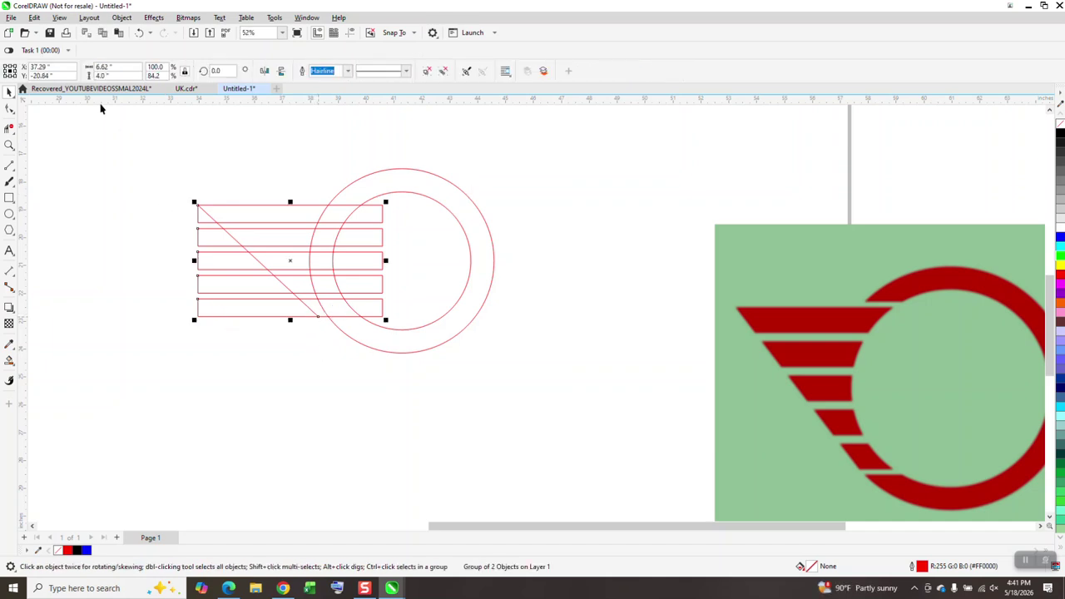
pyautogui.click(121, 17)
pyautogui.moveTo(159, 207)
pyautogui.click(287, 218)
pyautogui.click(222, 213)
pyautogui.click(214, 217)
pyautogui.press('Delete')
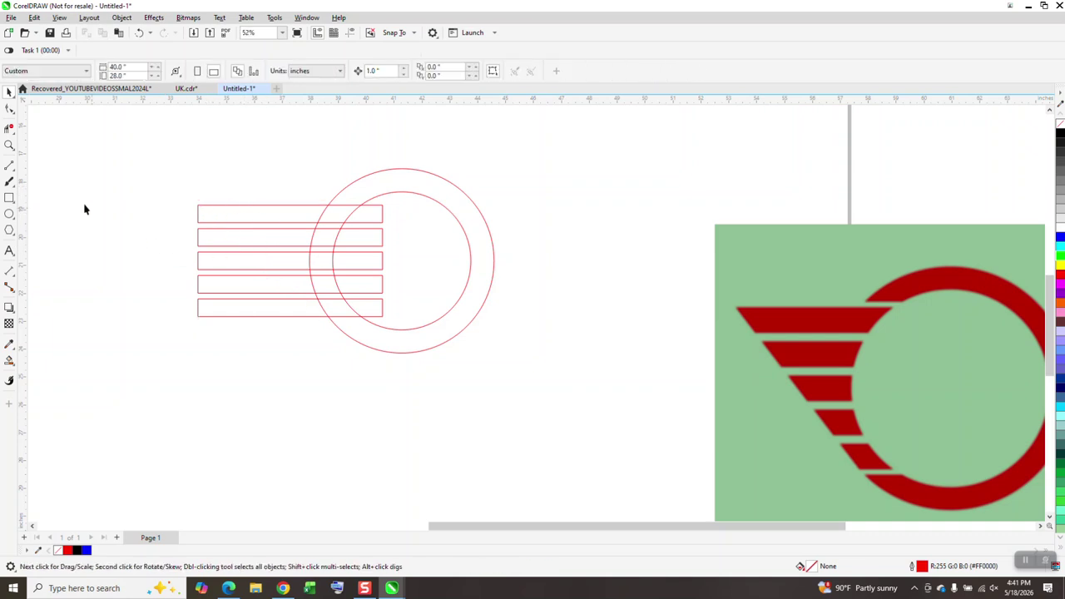
# Draw a 2-point line from the outer circle's crossing with the bottom bar's lower edge to the top bar's upper-left corner
pyautogui.click(15, 173)
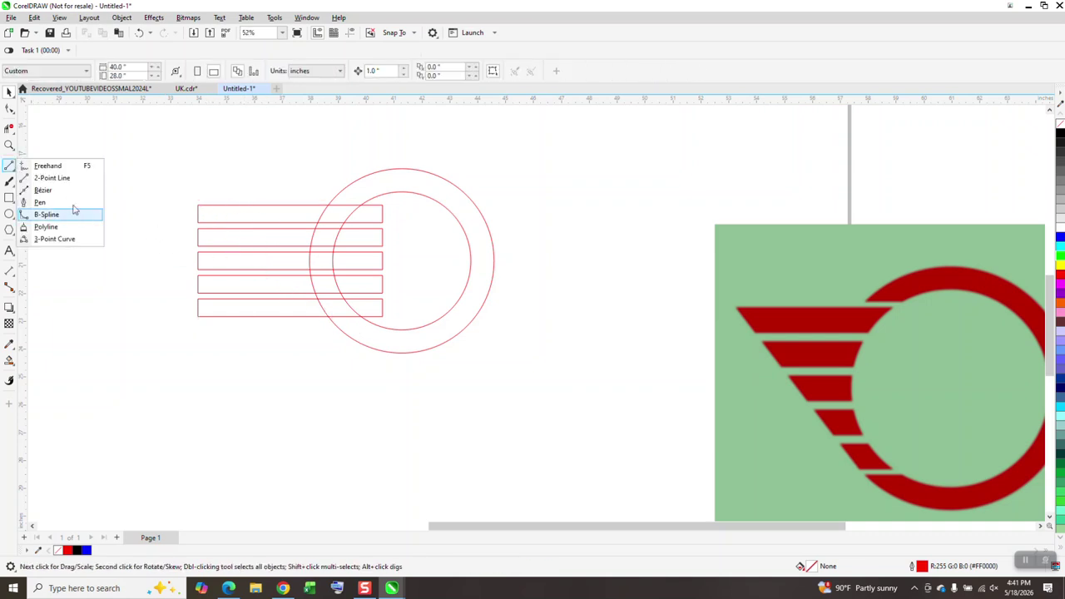
pyautogui.click(363, 320)
pyautogui.moveTo(327, 316); pyautogui.dragTo(198, 205)
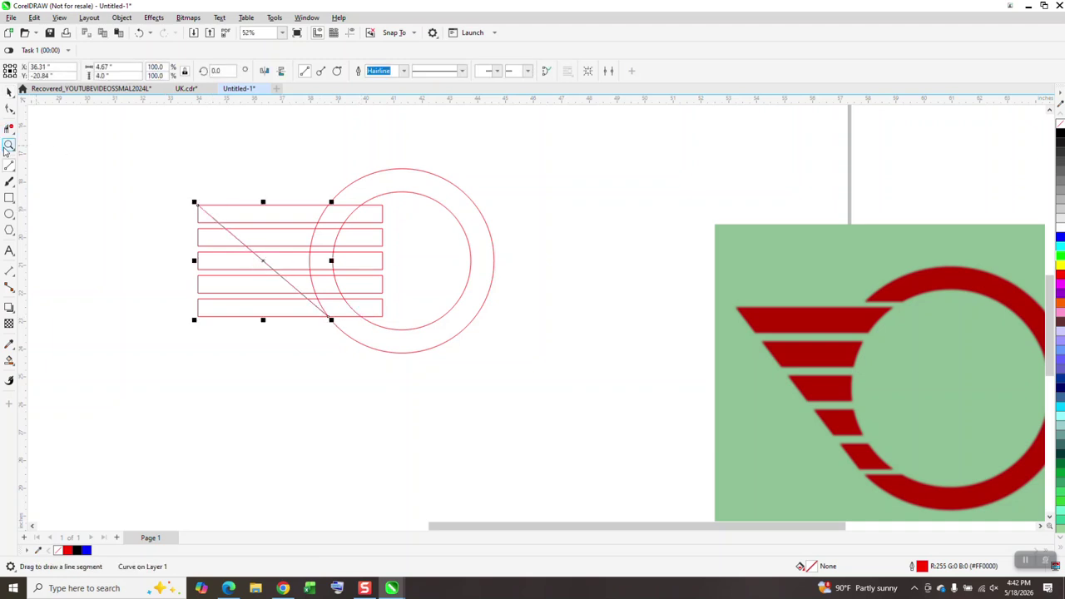
# Measure the gap between the top two bars with a vertical dimension, and undo the dimension
pyautogui.click(8, 146)
pyautogui.moveTo(308, 192); pyautogui.dragTo(423, 248)
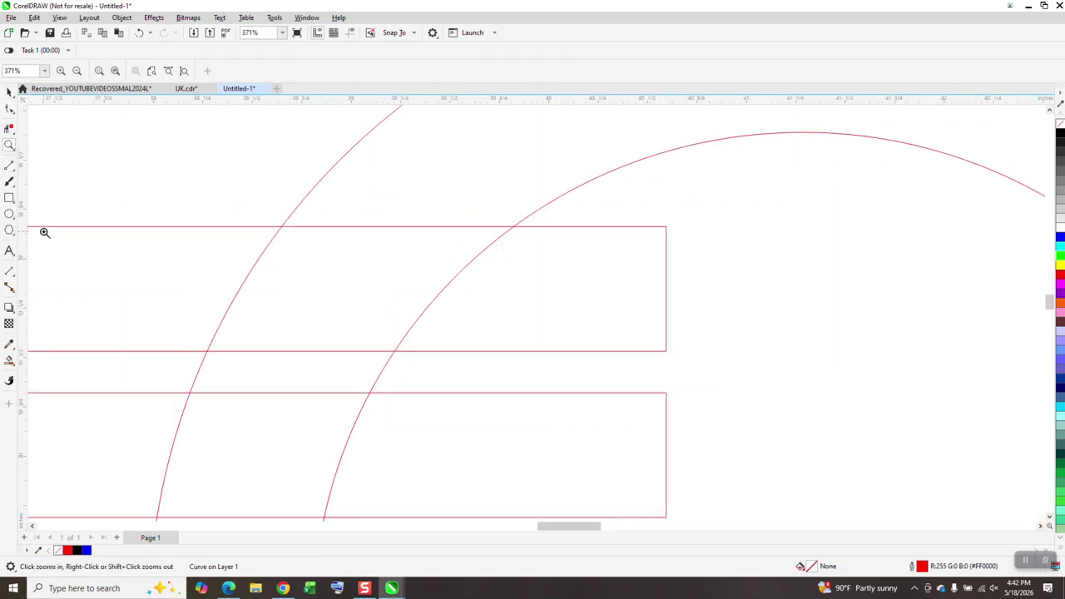
pyautogui.click(10, 272)
pyautogui.moveTo(306, 392); pyautogui.dragTo(306, 351)
pyautogui.click(306, 283)
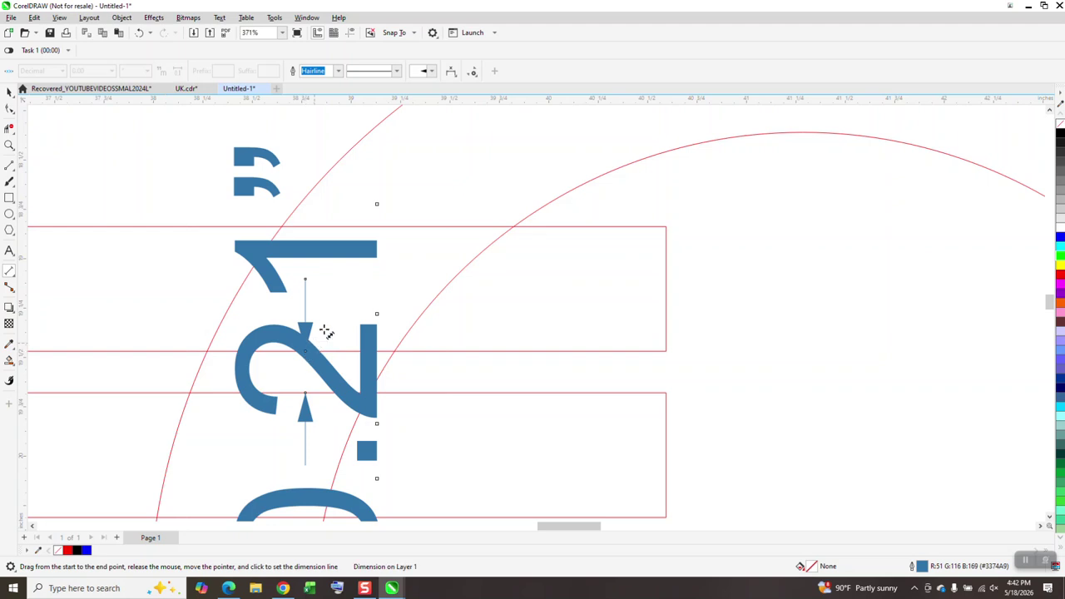
pyautogui.hotkey('ctrl', 'z')
# Draw a horizontal line about 2.32 inches long and snap it onto the top bar's upper edge across the ring
pyautogui.scroll(-1, 349, 339)
pyautogui.click(10, 179)
pyautogui.moveTo(224, 177); pyautogui.dragTo(531, 194)
pyautogui.press('space')
pyautogui.moveTo(375, 177); pyautogui.dragTo(394, 267)
# Set the nudge distance to 0.21 inch and nudge the short horizontal line up once above the top bar
pyautogui.click(373, 116)
pyautogui.press('BackSpace')
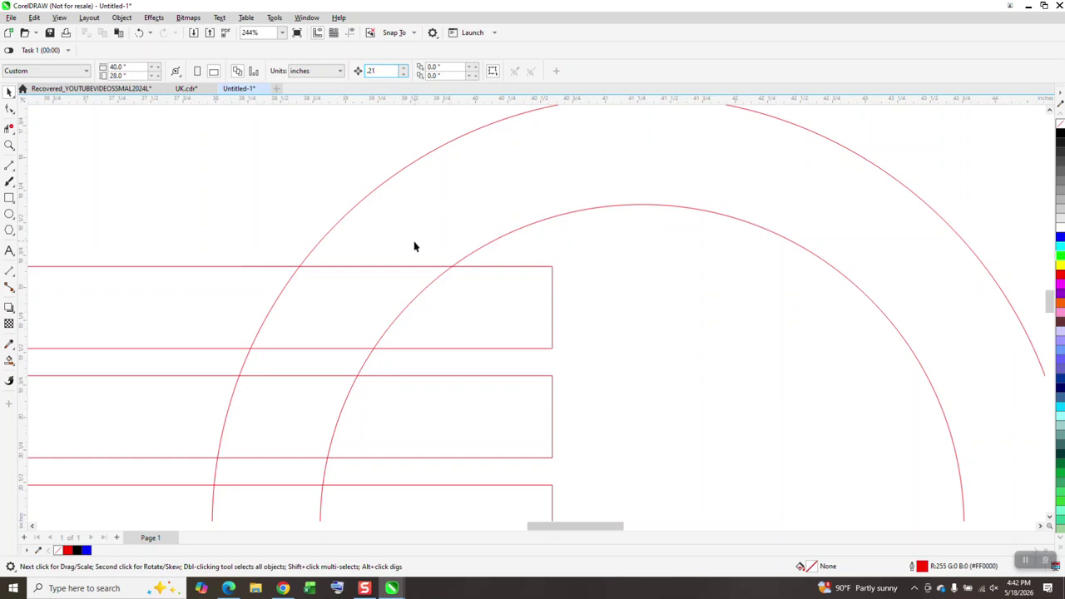
pyautogui.click(302, 267)
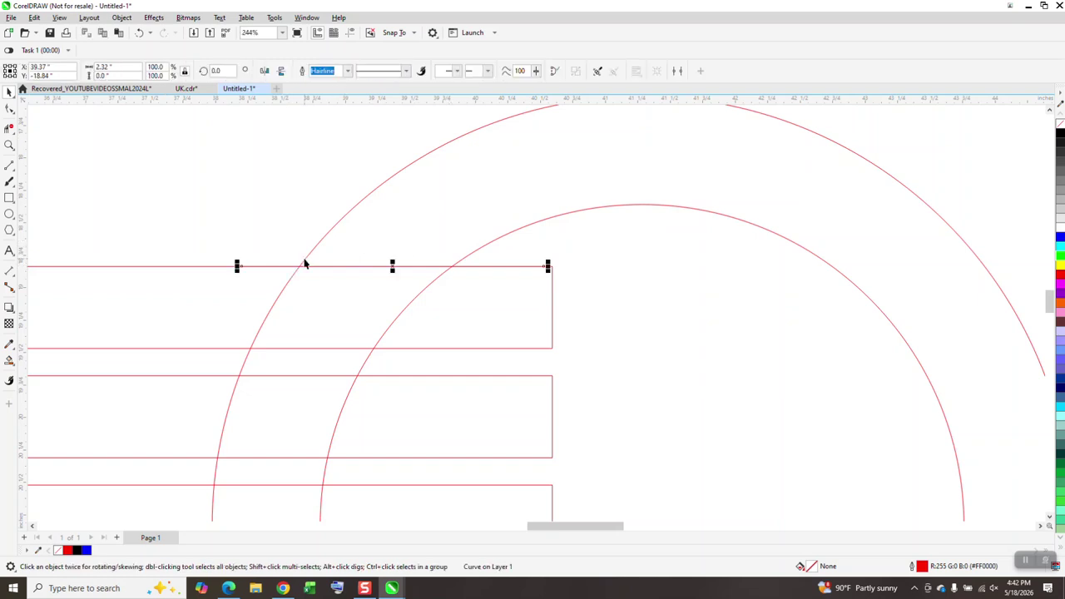
pyautogui.press('Up')
pyautogui.scroll(-5, 383, 230)
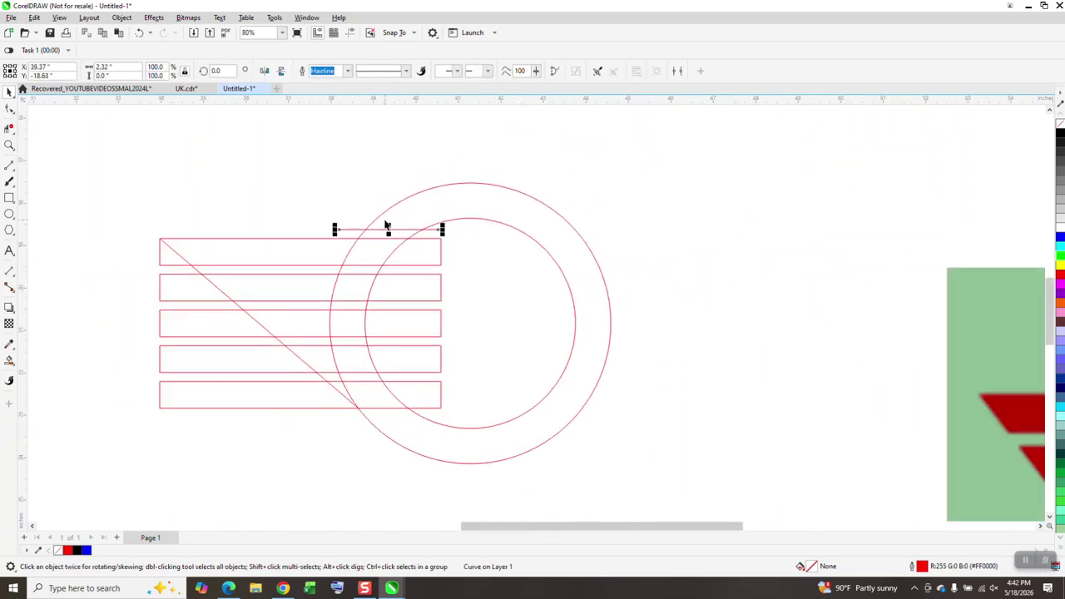
# Duplicate the short line, align the copy with the bottom bar's lower edge and nudge it down 0.21 inch
pyautogui.press('KP_Add')
pyautogui.press('Down')
pyautogui.press('Down')
pyautogui.press('Down')
pyautogui.press('Down')
pyautogui.press('Down')
pyautogui.press('Down')
pyautogui.press('Down')
pyautogui.press('Down')
pyautogui.press('Down')
pyautogui.press('Down')
pyautogui.press('Down')
pyautogui.press('Down')
pyautogui.press('Down')
pyautogui.press('Down')
pyautogui.press('Down')
pyautogui.press('Down')
pyautogui.press('Down')
pyautogui.press('Down')
pyautogui.press('Down')
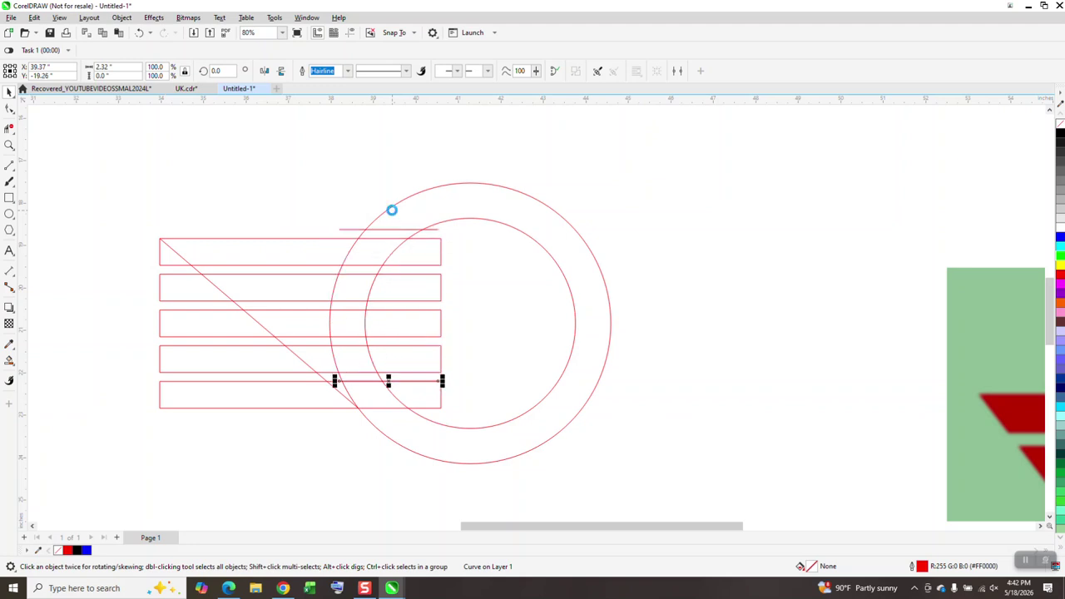
pyautogui.press('Down')
pyautogui.press('Down')
pyautogui.press('Down')
pyautogui.press('Down')
pyautogui.press('Down')
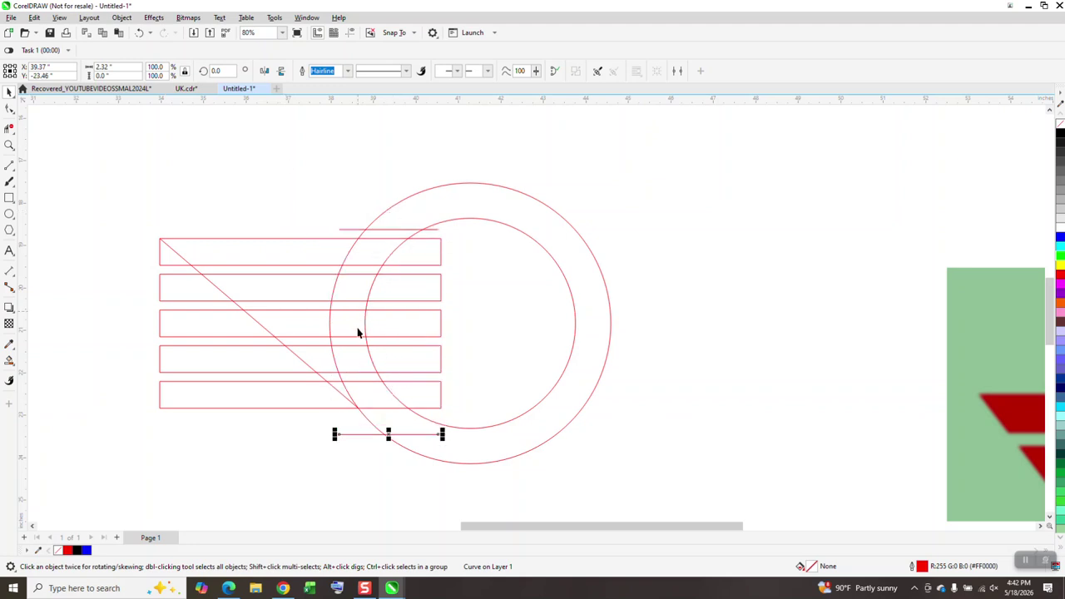
pyautogui.moveTo(388, 433); pyautogui.dragTo(388, 408)
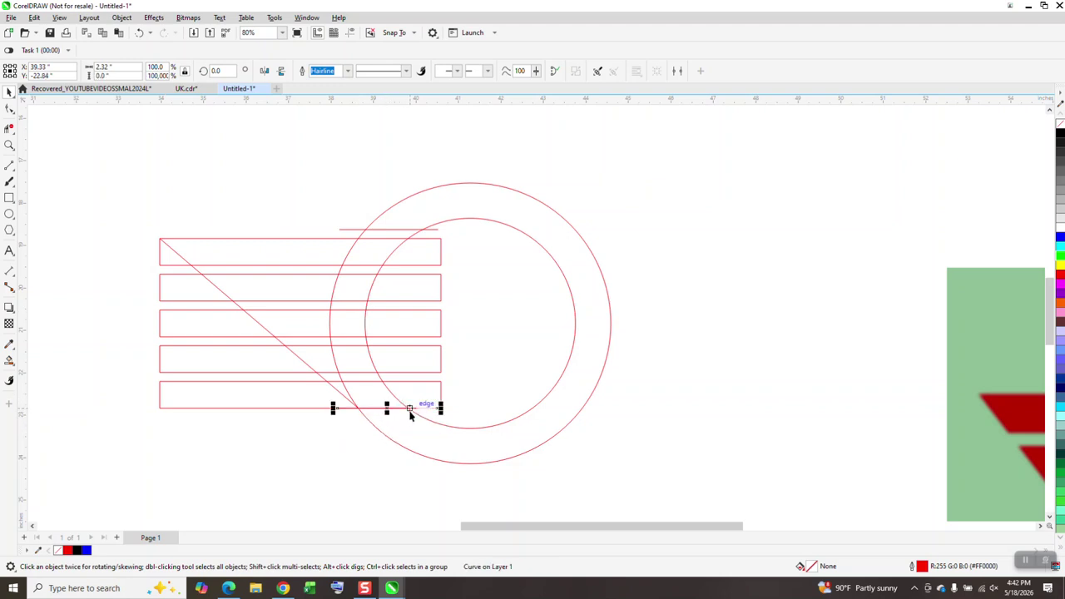
pyautogui.press('Down')
# Smart-fill the ring between the two short lines in red and delete the outer circle's arc segments inside the bars
pyautogui.click(9, 359)
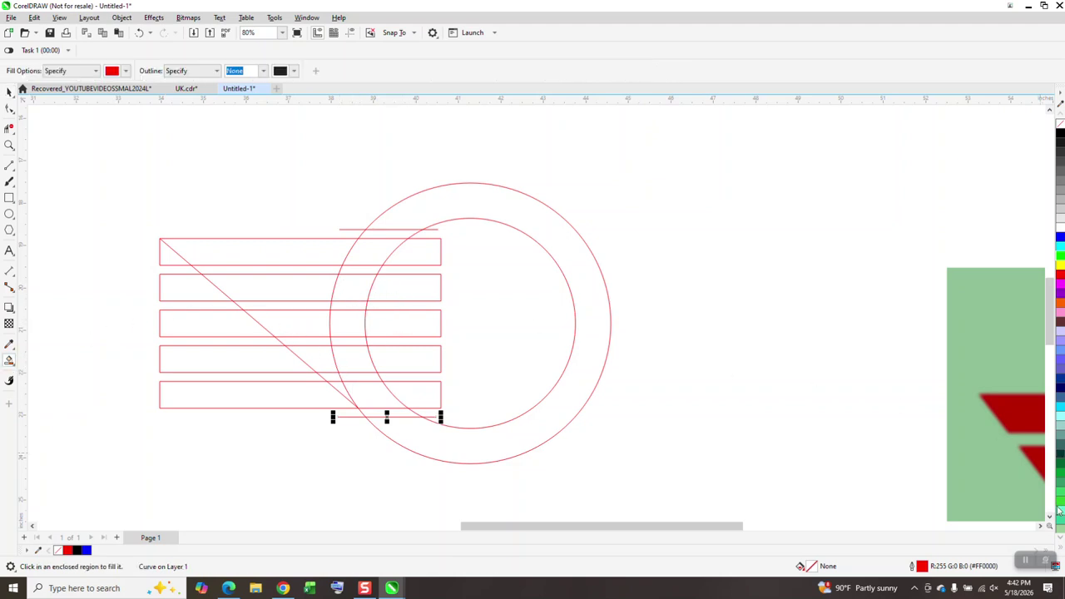
pyautogui.click(487, 198)
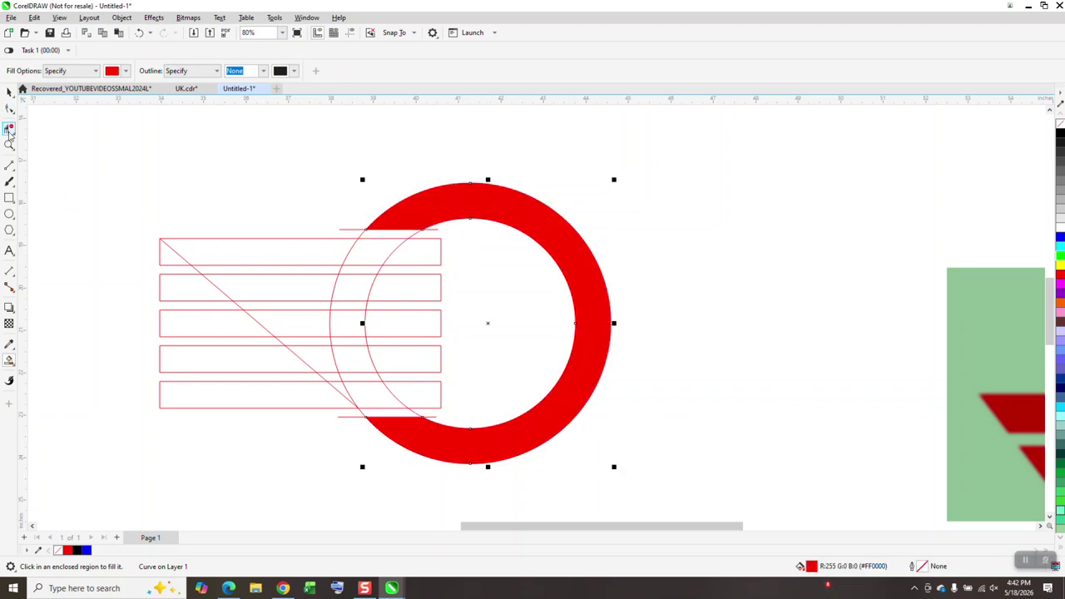
pyautogui.scroll(-1, 238, 295)
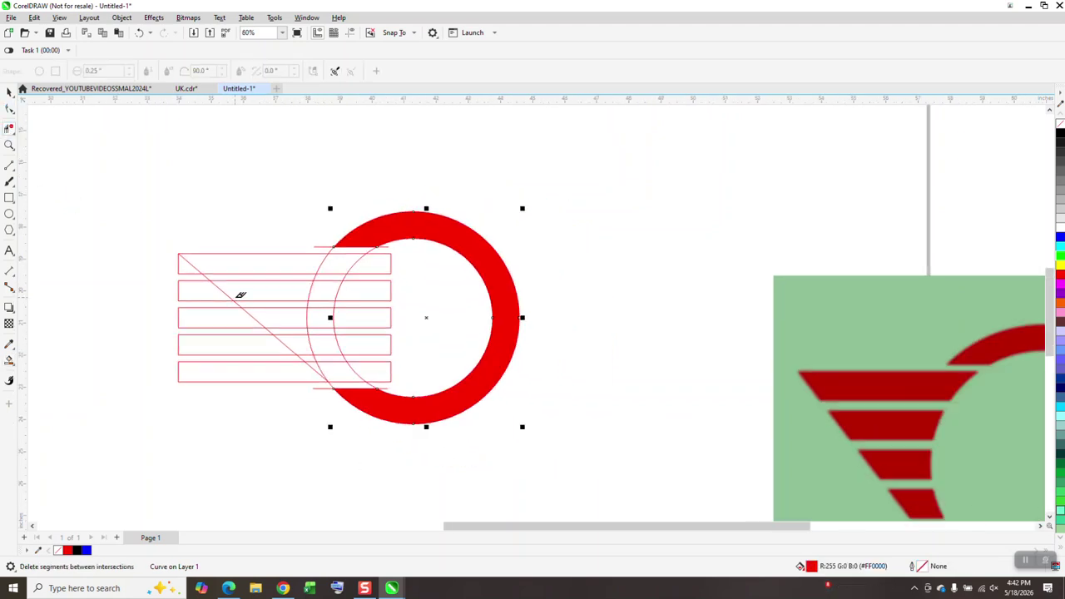
pyautogui.click(312, 292)
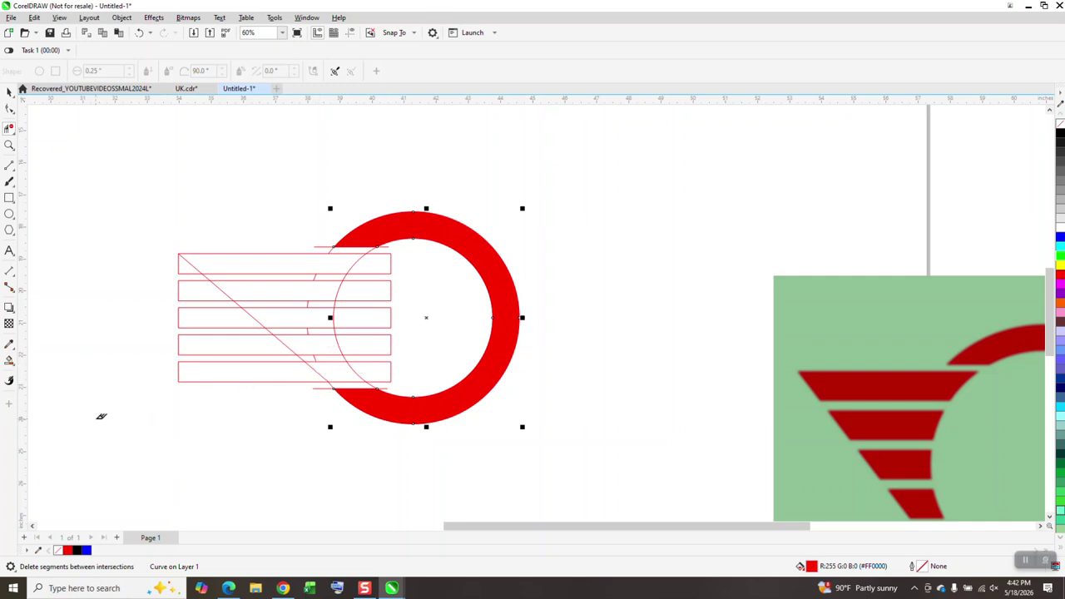
# Smart-fill the five wing sections between the diagonal line and the inner circle in red
pyautogui.click(10, 360)
pyautogui.click(340, 262)
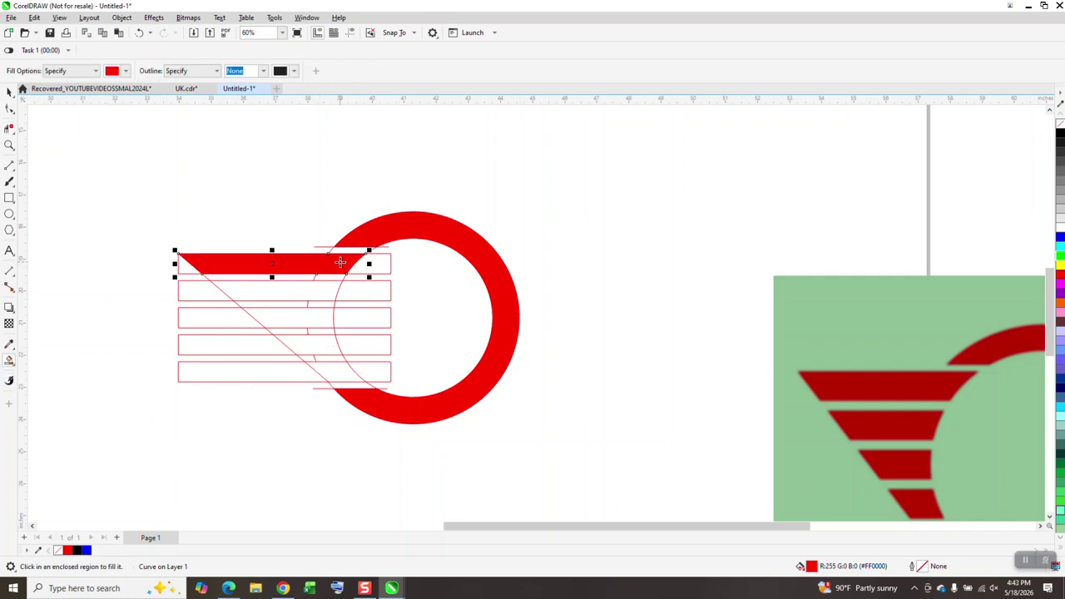
pyautogui.click(328, 288)
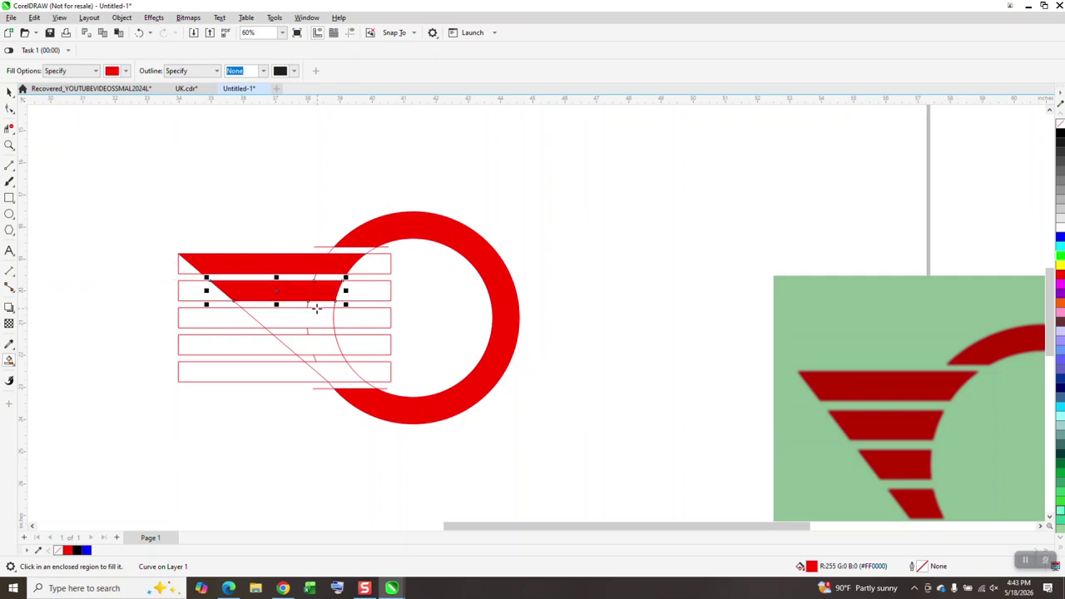
pyautogui.click(320, 318)
pyautogui.click(323, 336)
pyautogui.click(336, 370)
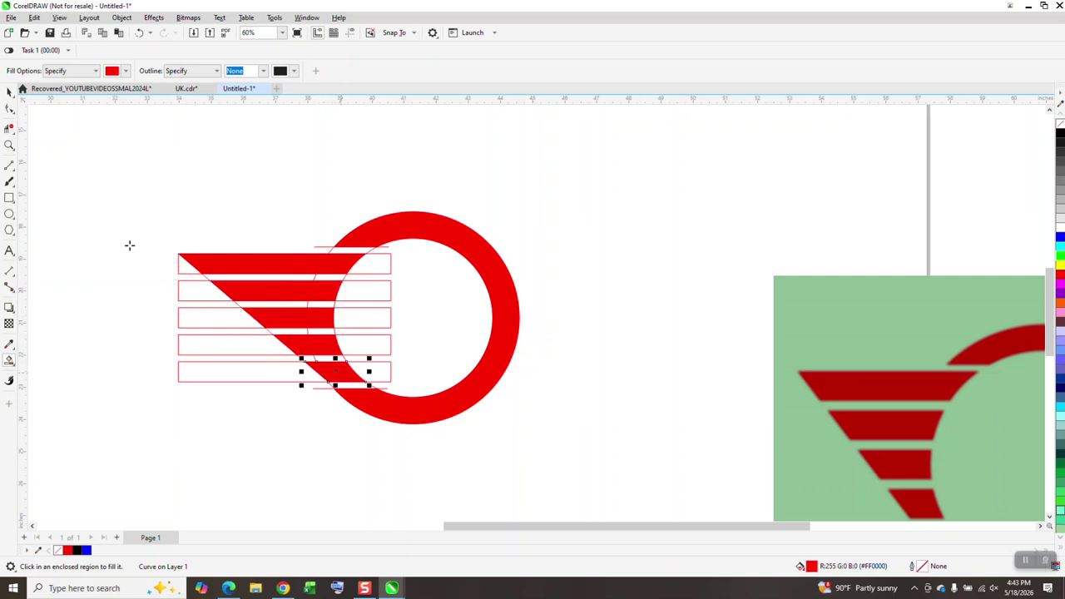
# Delete the original bar group and the construction lines, and remove the outlines from all remaining shapes
pyautogui.click(9, 91)
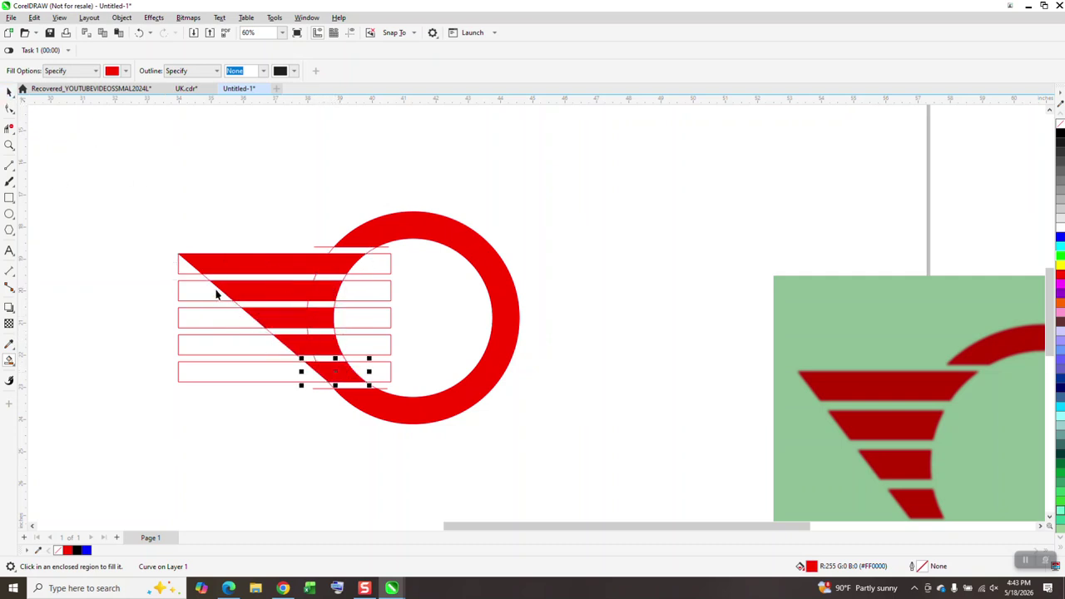
pyautogui.click(209, 331)
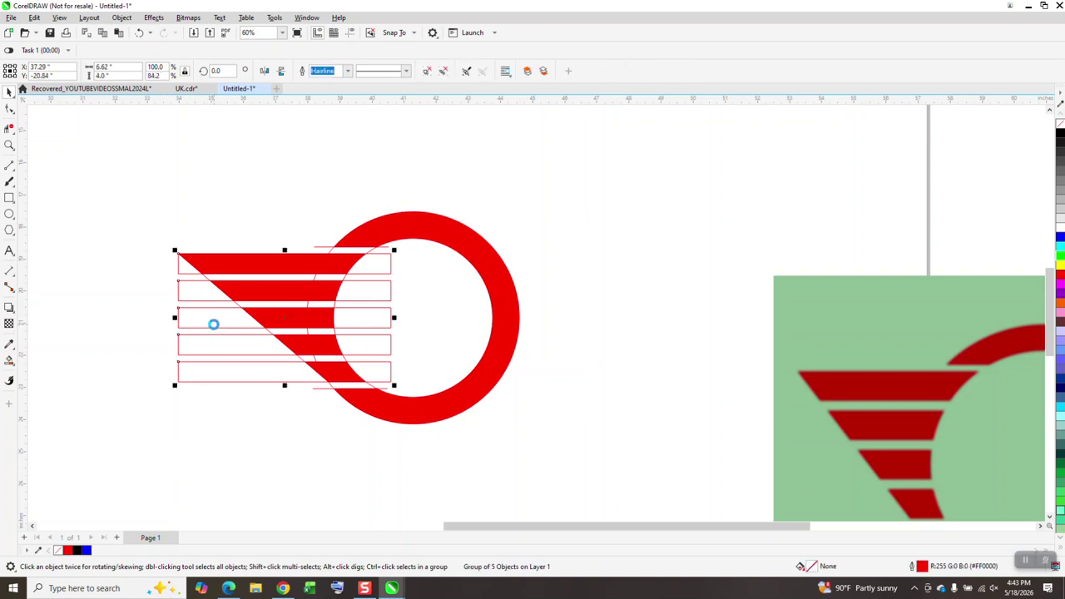
pyautogui.press('Delete')
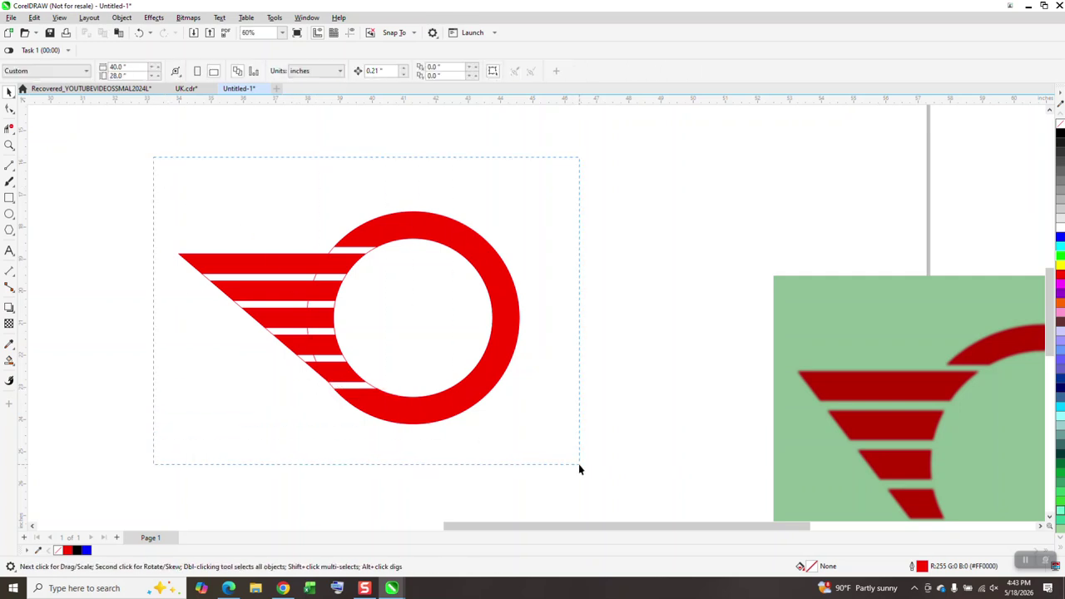
pyautogui.moveTo(579, 464); pyautogui.dragTo(579, 464)
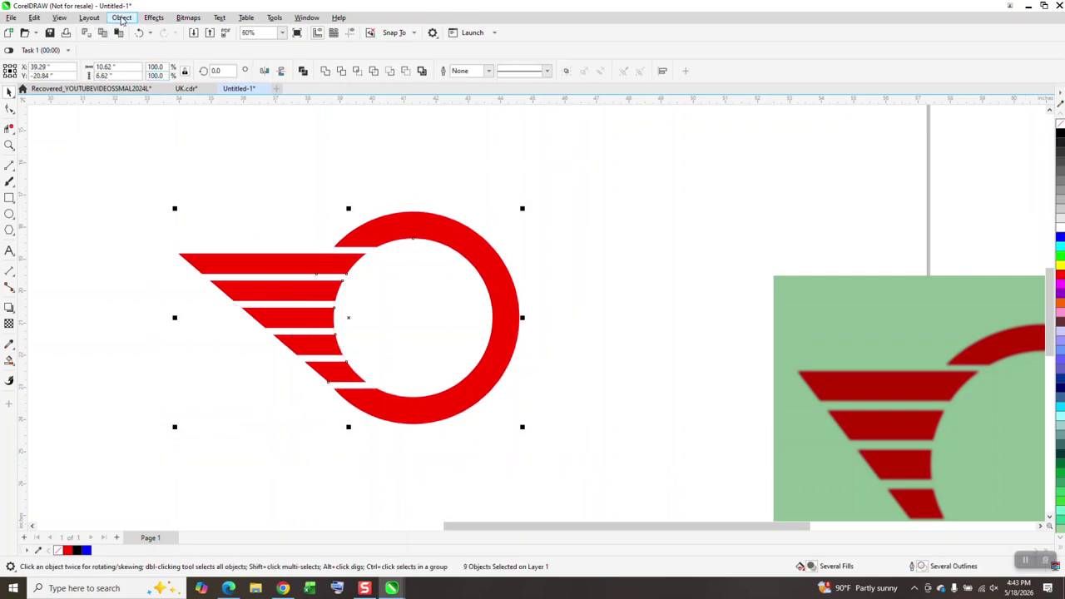
# Check the selected logo shapes in wireframe view for leftover segments, and restore the full-color view
pyautogui.click(61, 17)
pyautogui.click(74, 35)
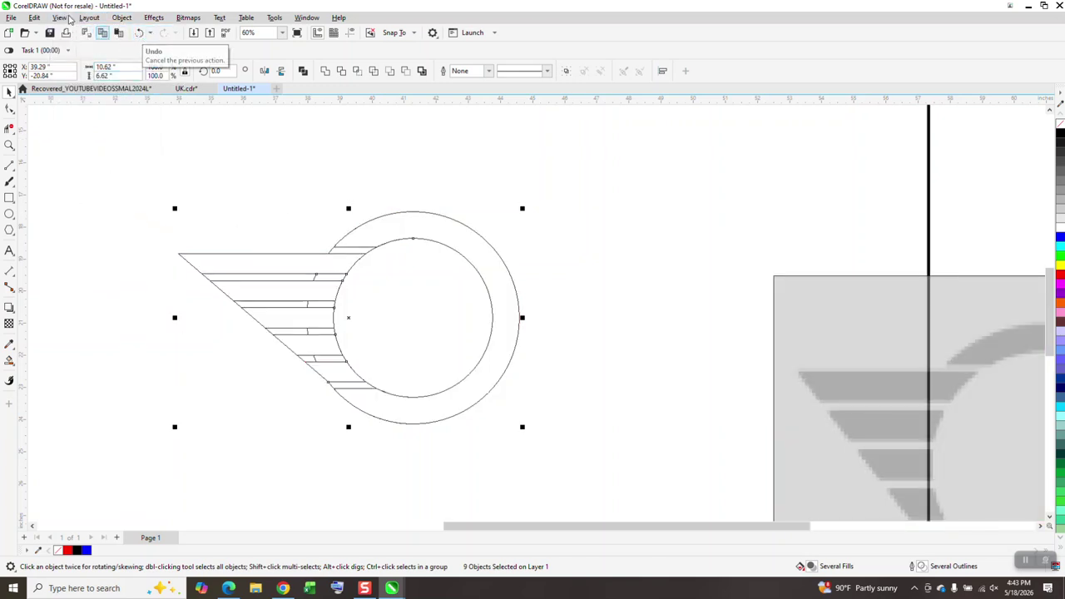
pyautogui.click(66, 20)
pyautogui.click(65, 20)
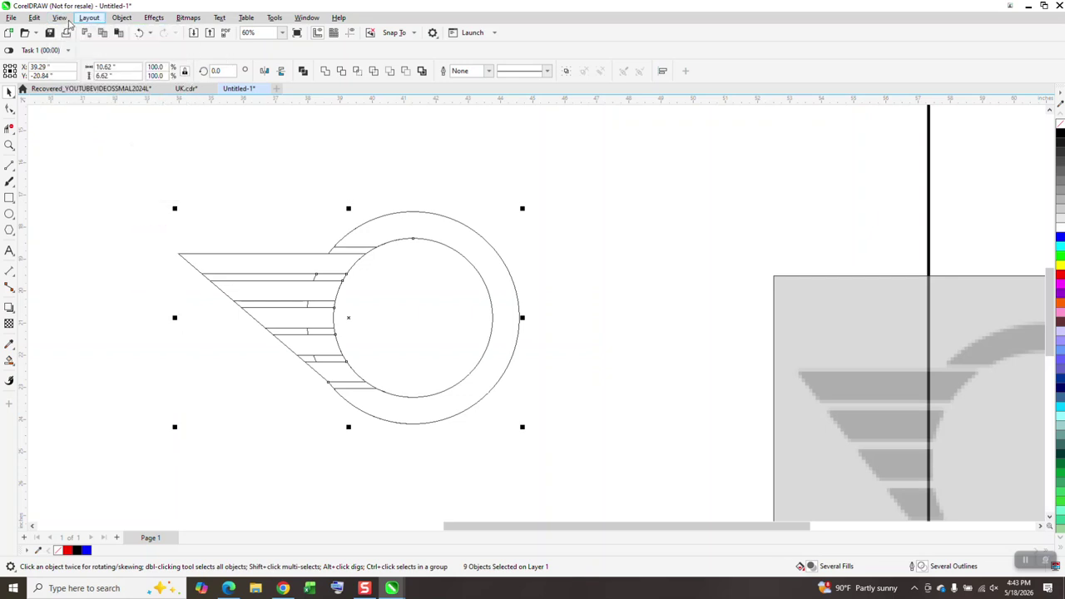
pyautogui.click(61, 18)
pyautogui.click(79, 57)
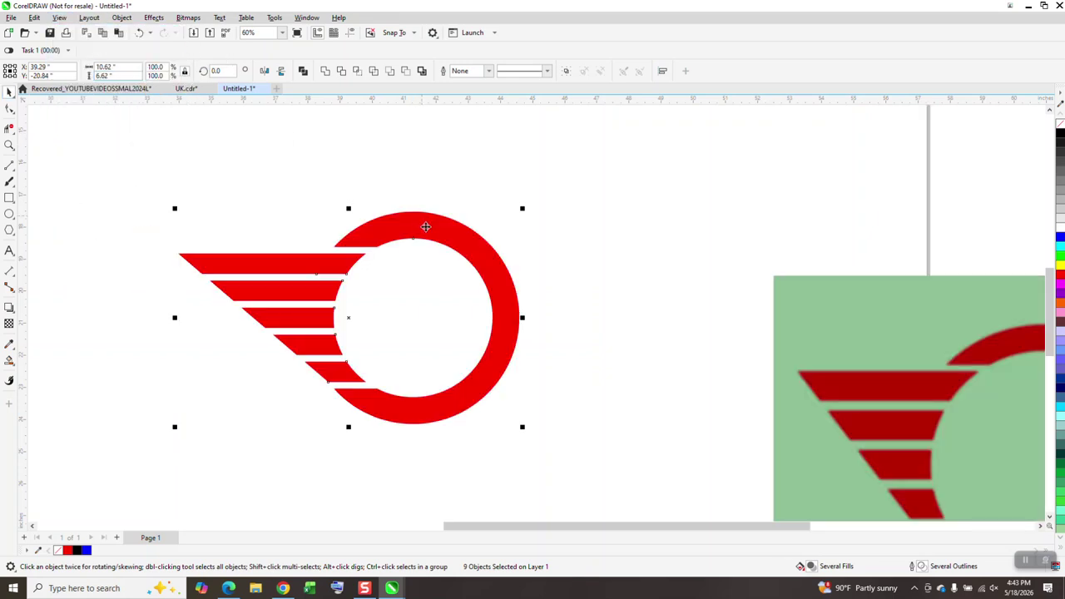
# Set the nudge distance to 8 inches and nudge the red ring and each of the five wing bars down once
pyautogui.click(426, 227)
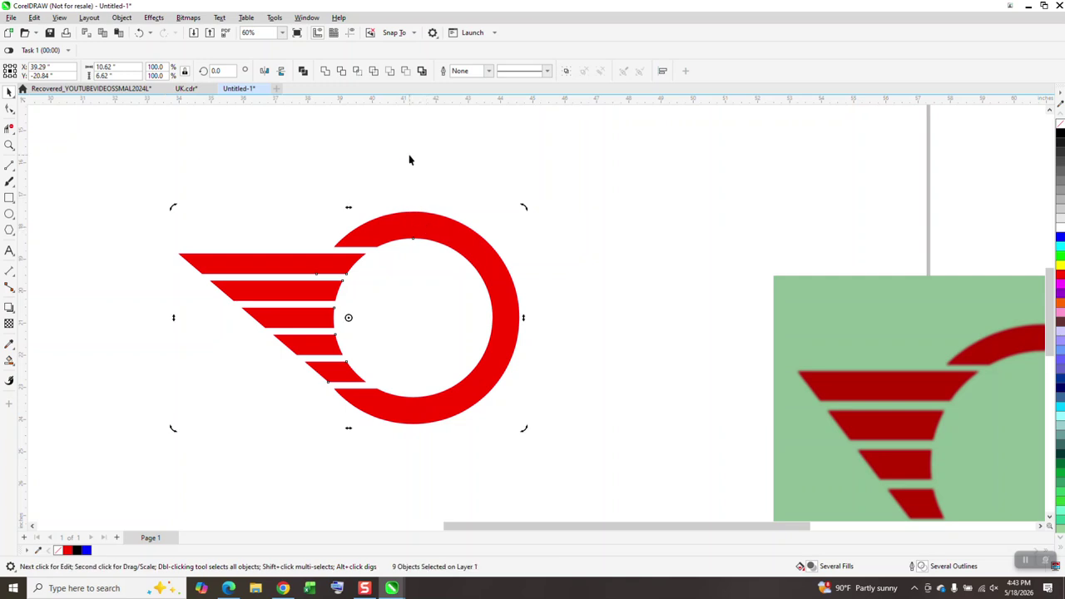
pyautogui.click(408, 159)
pyautogui.click(386, 71)
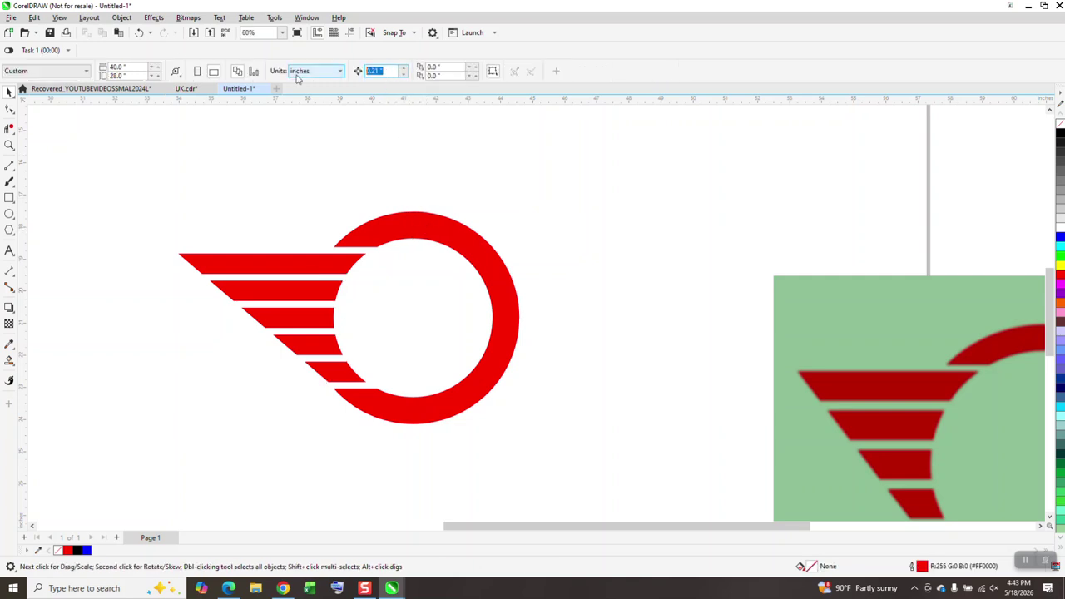
pyautogui.click(446, 224)
pyautogui.press('Down')
pyautogui.click(341, 268)
pyautogui.press('Down')
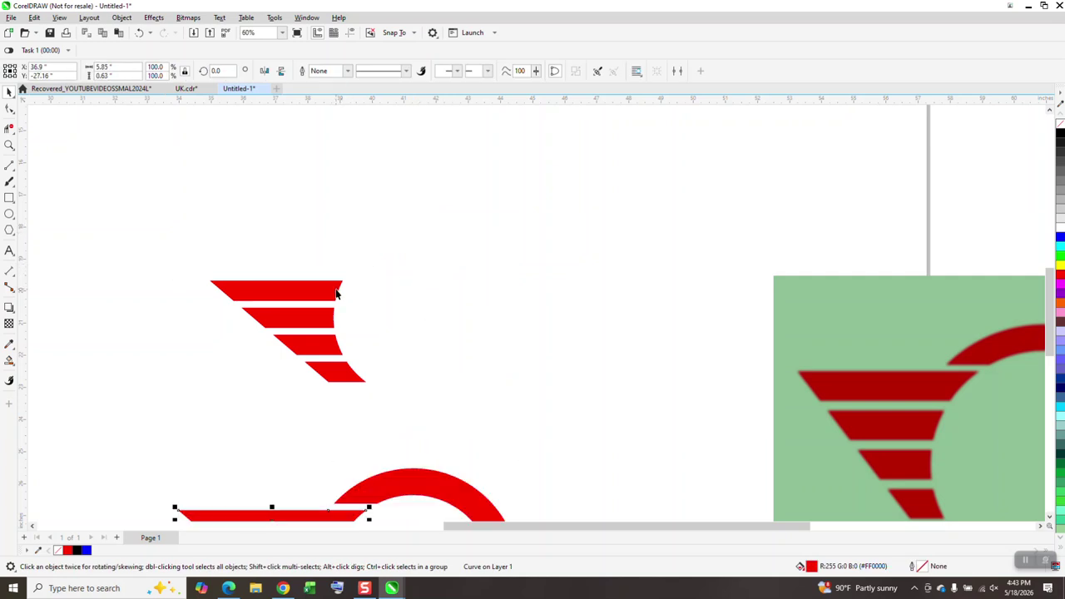
pyautogui.click(333, 290)
pyautogui.press('Down')
pyautogui.click(331, 318)
pyautogui.press('Down')
pyautogui.click(336, 348)
pyautogui.press('Down')
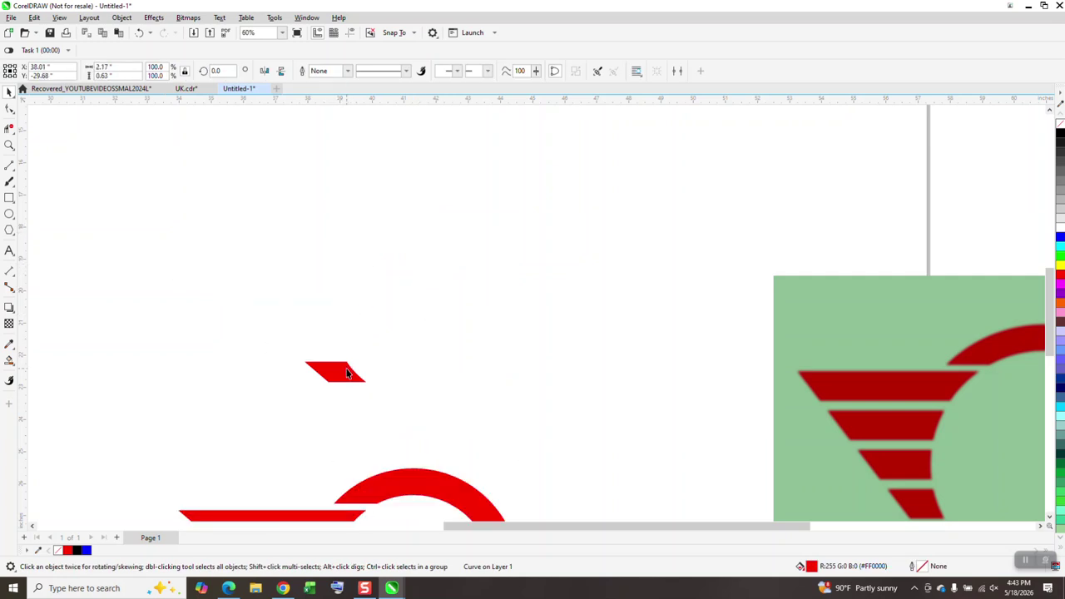
pyautogui.click(348, 373)
pyautogui.press('Down')
# Select the invisible leftover curves at the logo's original position and delete them
pyautogui.moveTo(152, 160); pyautogui.dragTo(653, 442)
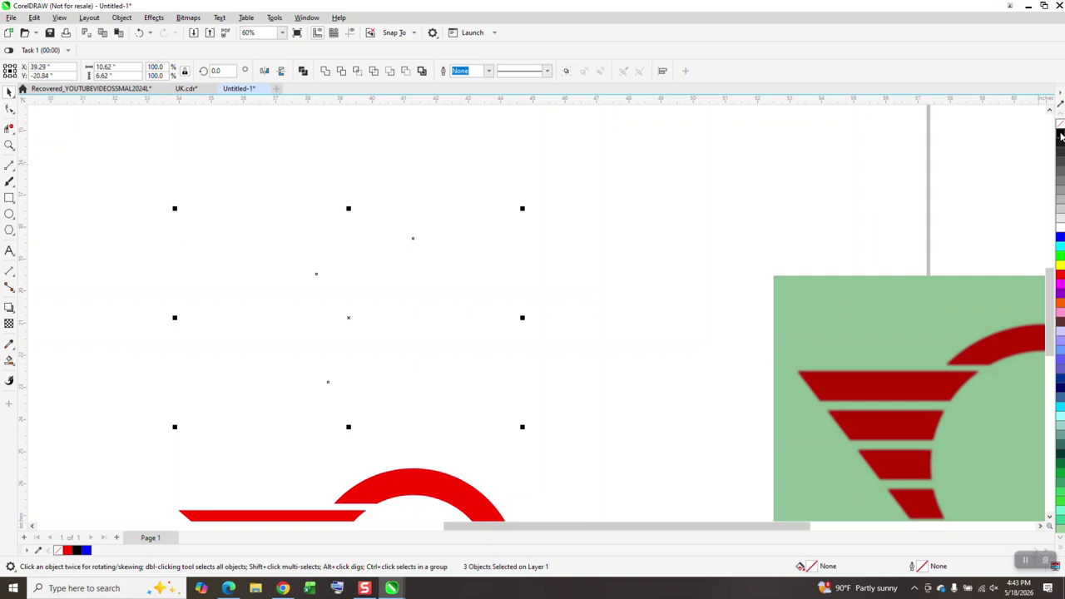
pyautogui.rightClick(1060, 136)
pyautogui.press('Delete')
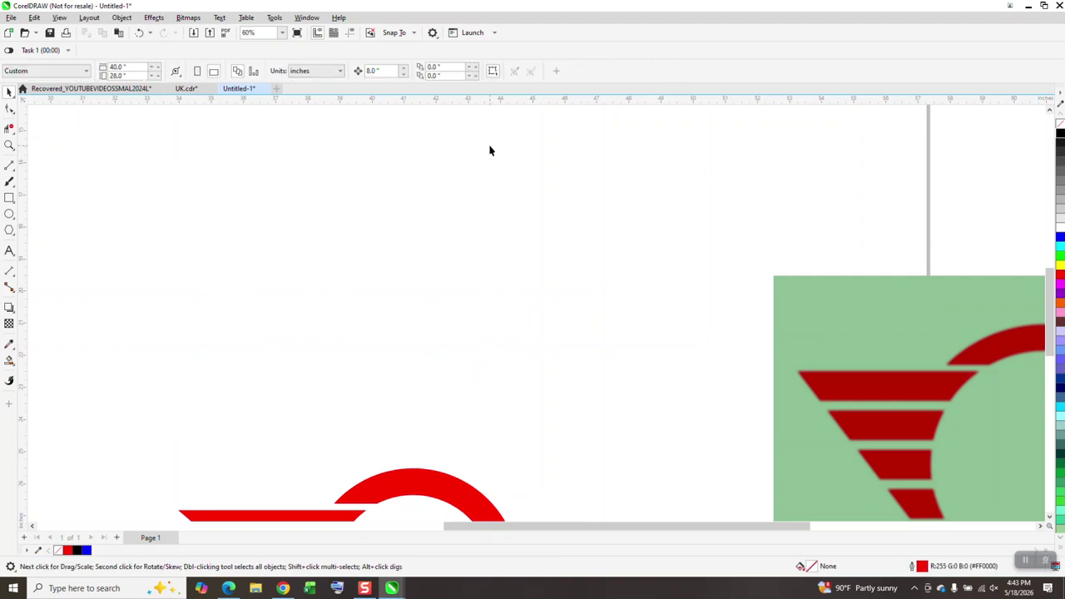
# Group the six red logo shapes and move the group beside the green reference image for comparison
pyautogui.scroll(-3, 437, 154)
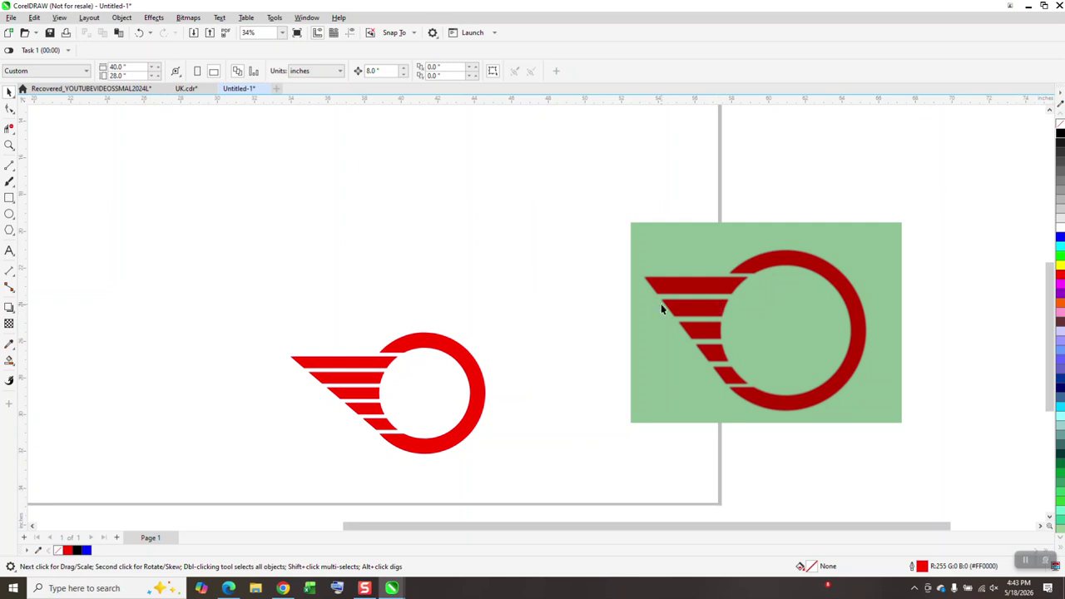
pyautogui.moveTo(316, 366); pyautogui.dragTo(526, 468)
pyautogui.hotkey('ctrl', 'g')
pyautogui.moveTo(481, 376); pyautogui.dragTo(620, 309)
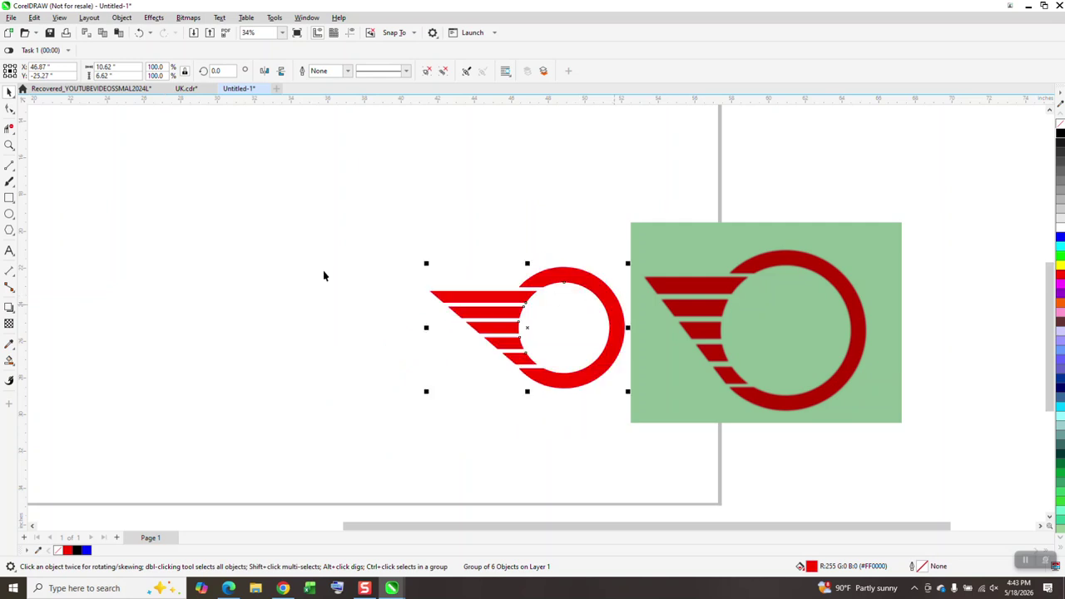
pyautogui.click(9, 144)
pyautogui.moveTo(573, 255); pyautogui.dragTo(900, 421)
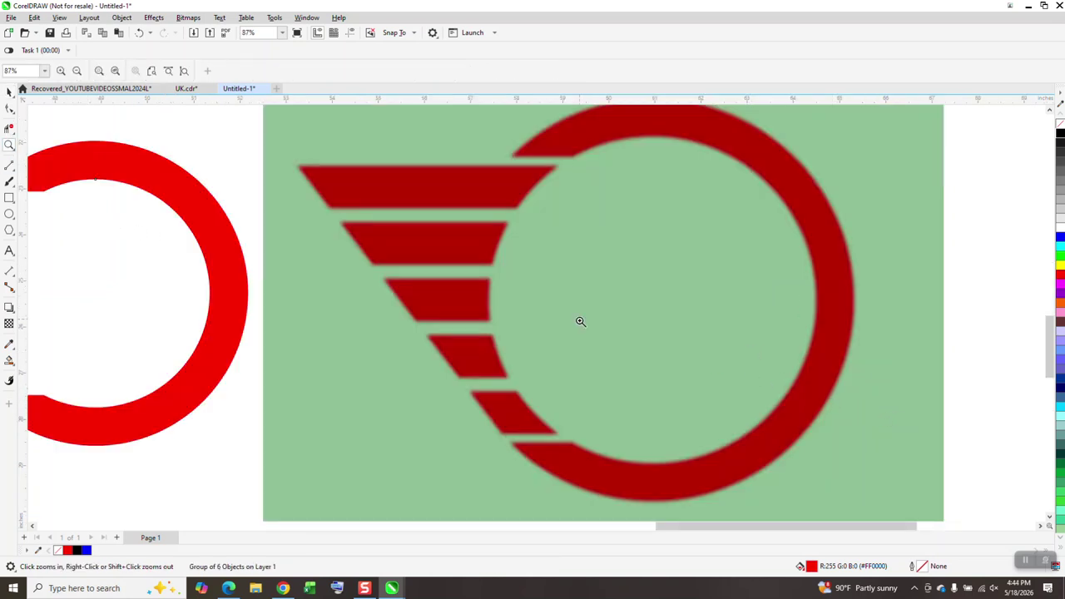
# Sample the dark red from the reference logo with the Color Eyedropper and apply it to the ring and all five wing bars
pyautogui.scroll(-1, 578, 331)
pyautogui.click(9, 92)
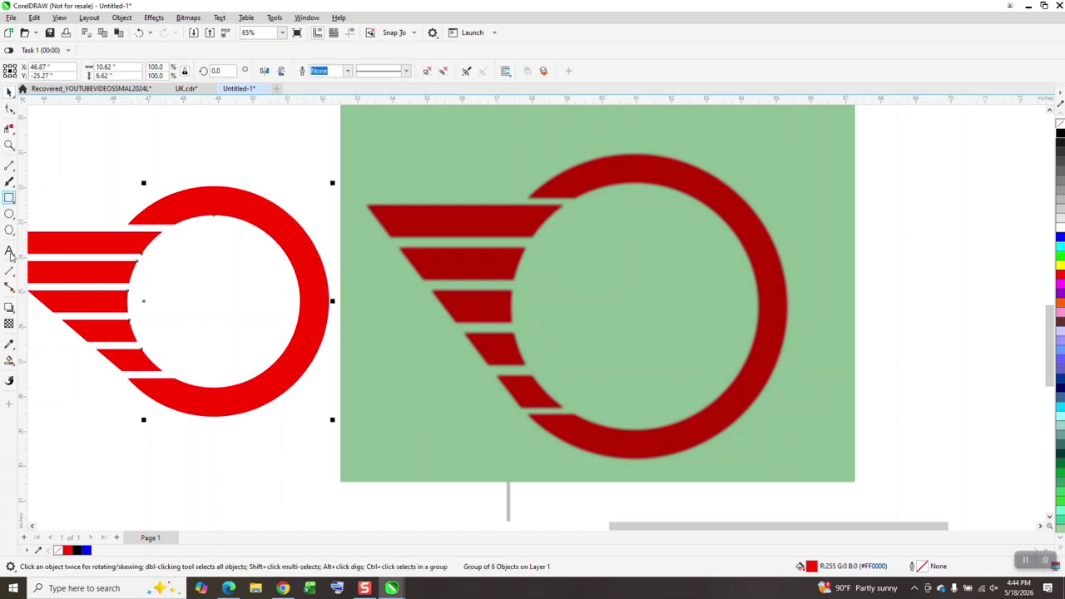
pyautogui.click(15, 366)
pyautogui.click(46, 343)
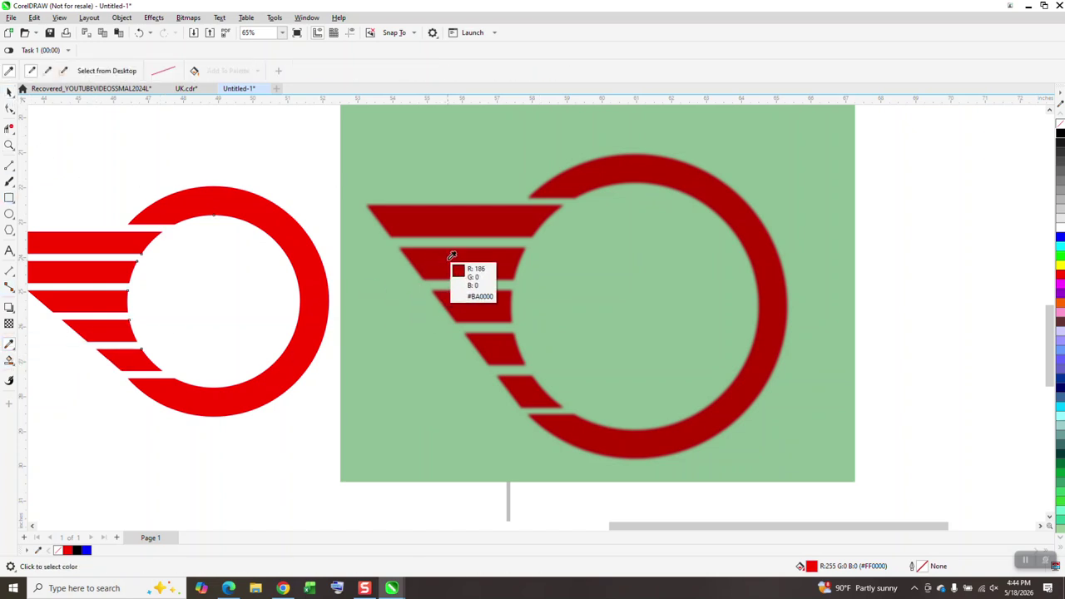
pyautogui.click(446, 259)
pyautogui.click(308, 256)
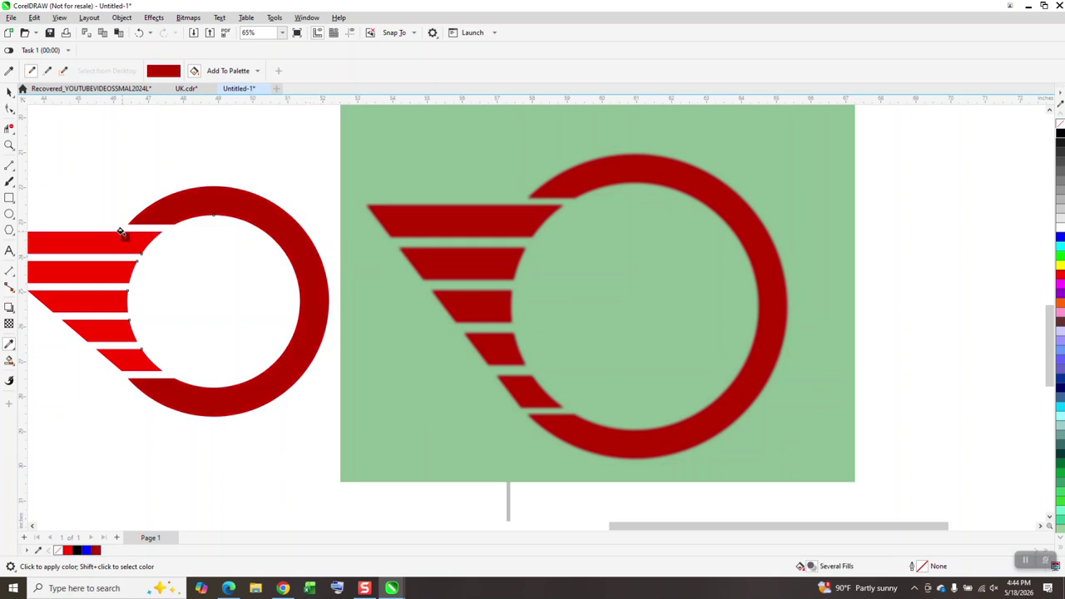
pyautogui.click(121, 237)
pyautogui.click(115, 281)
pyautogui.click(115, 301)
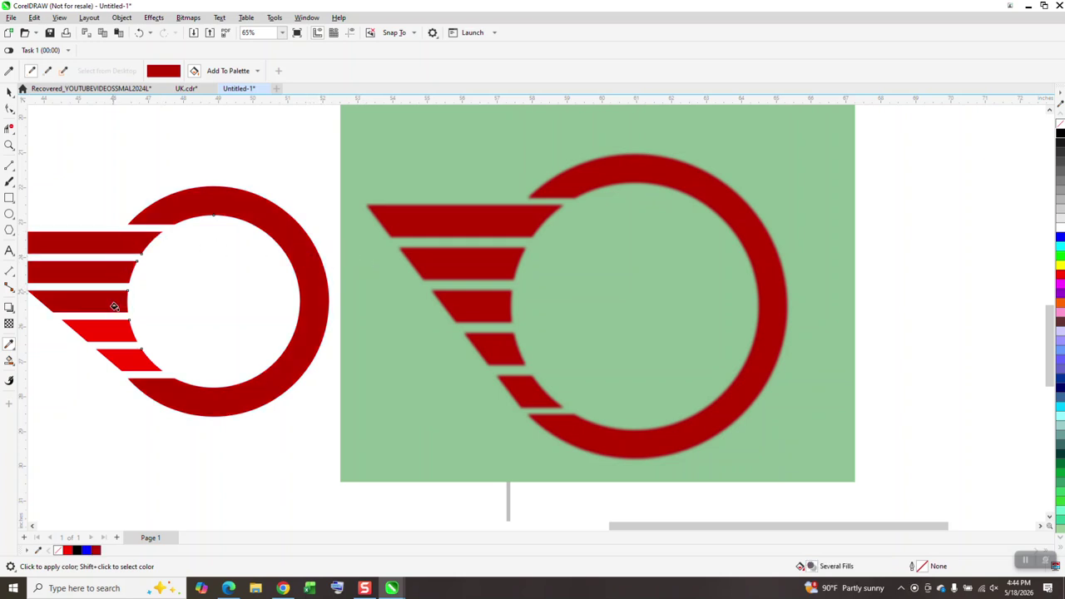
pyautogui.click(116, 329)
pyautogui.click(132, 359)
# Move the green reference image away from the recreated logo to leave a wide gap between them
pyautogui.scroll(-1, 450, 378)
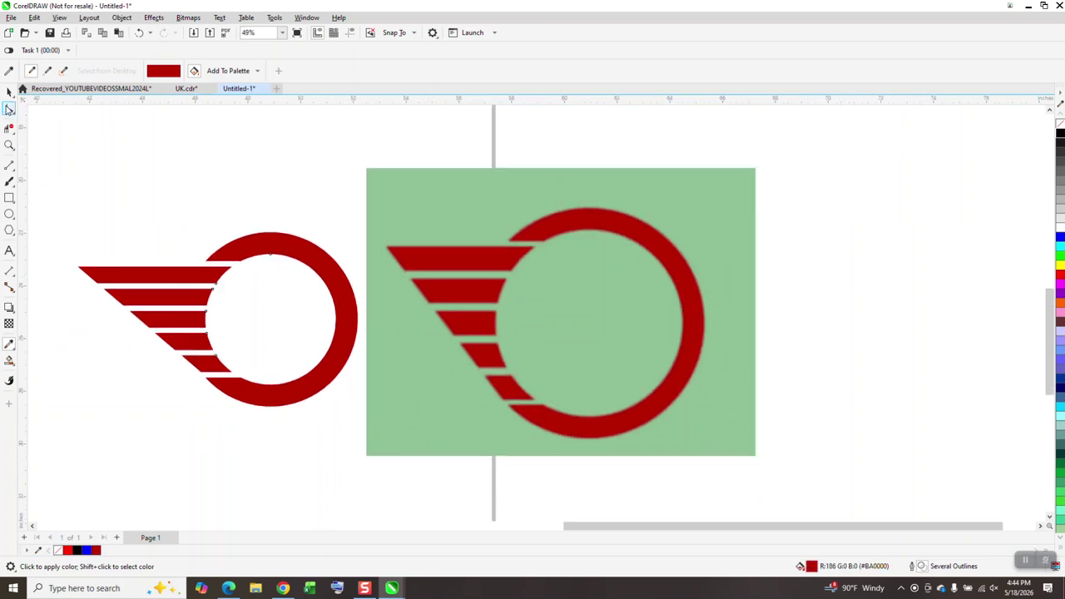
pyautogui.click(10, 92)
pyautogui.moveTo(395, 235); pyautogui.dragTo(518, 238)
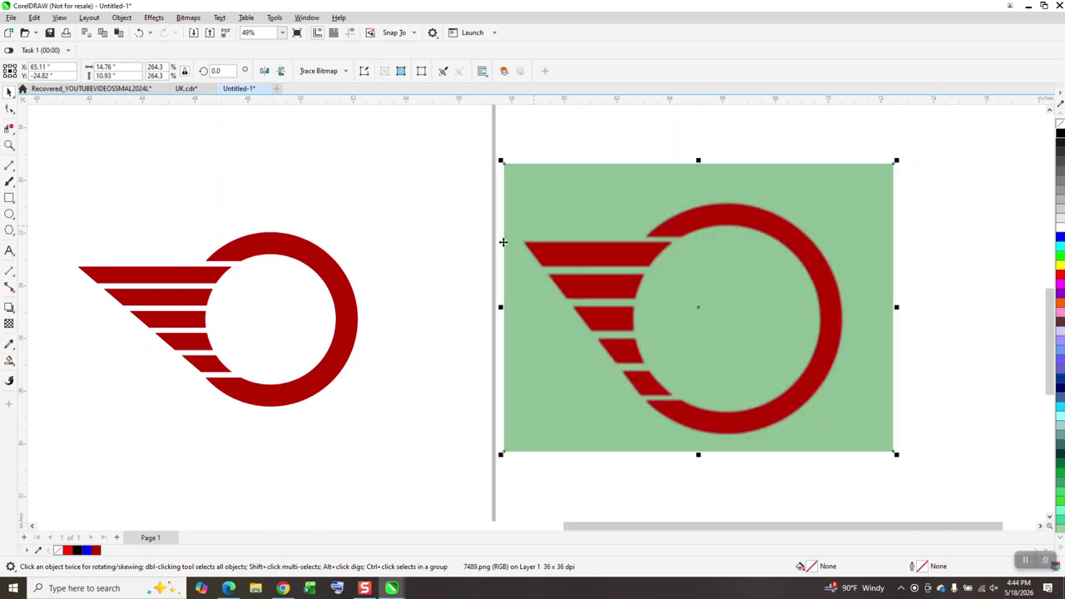
# Draw a rectangle about 12.86 by 9.45 inches around the recreated logo, filled bright green, and place it behind the logo
pyautogui.click(9, 198)
pyautogui.moveTo(60, 193); pyautogui.dragTo(403, 445)
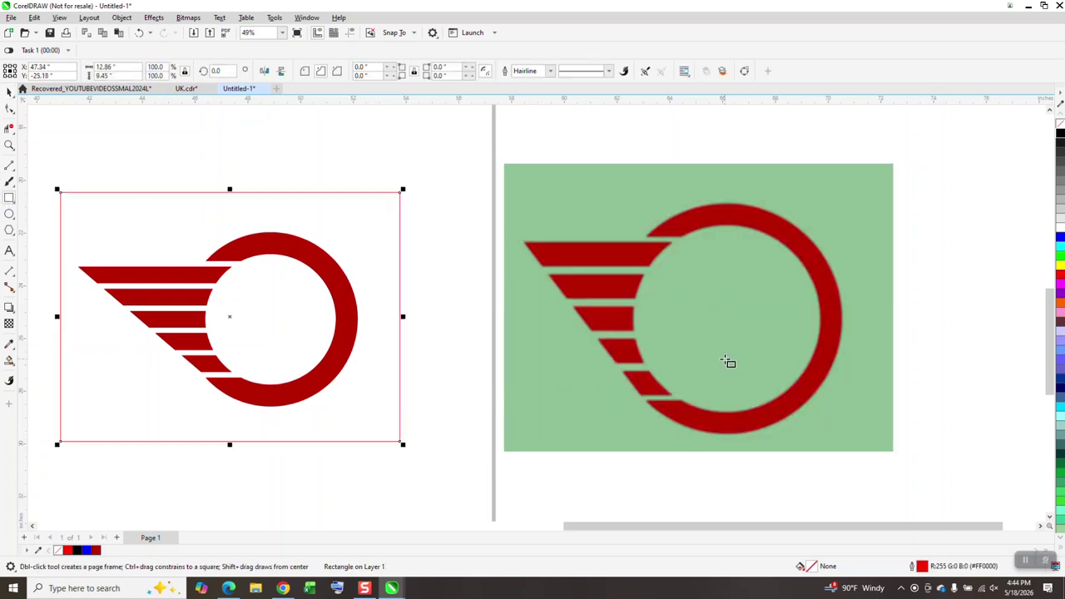
pyautogui.click(1060, 253)
pyautogui.click(121, 17)
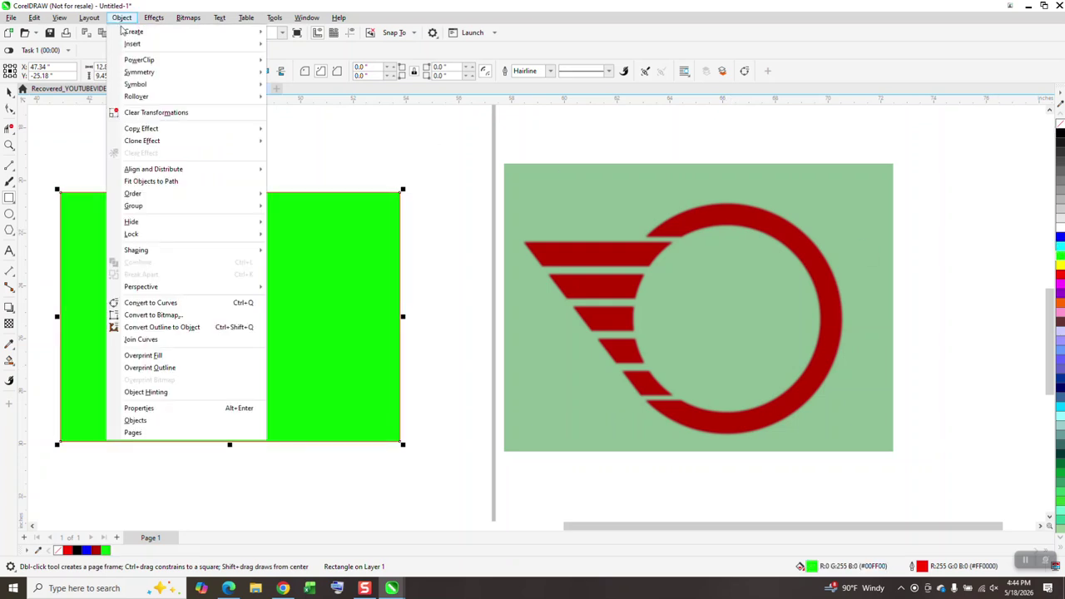
pyautogui.click(327, 210)
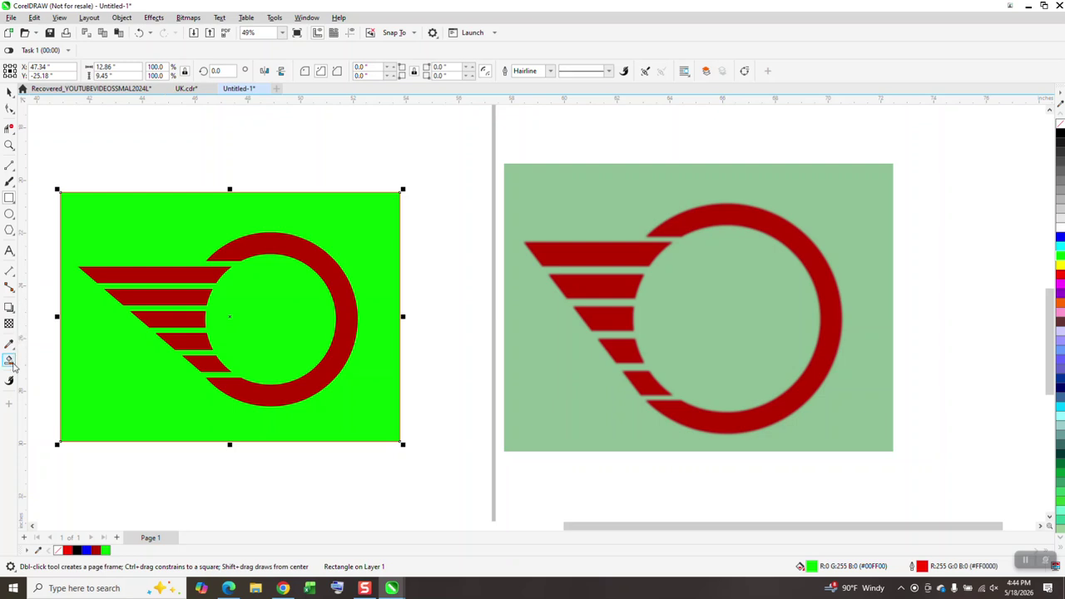
# Sample the light green background of the reference image with the Color Eyedropper and apply it to the rectangle behind the logo
pyautogui.click(12, 360)
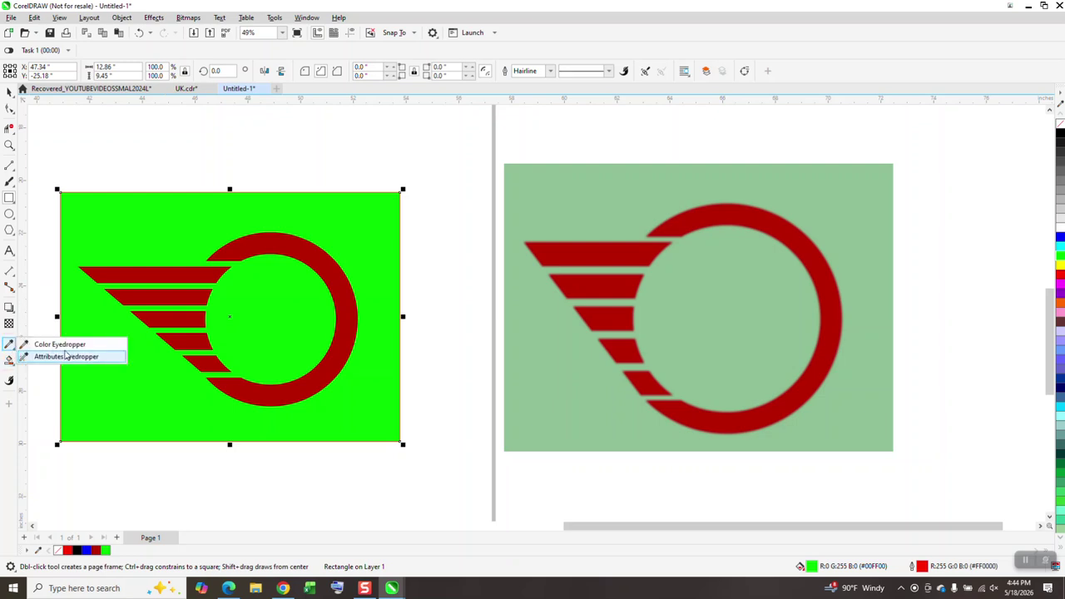
pyautogui.click(45, 340)
pyautogui.click(527, 281)
pyautogui.click(353, 236)
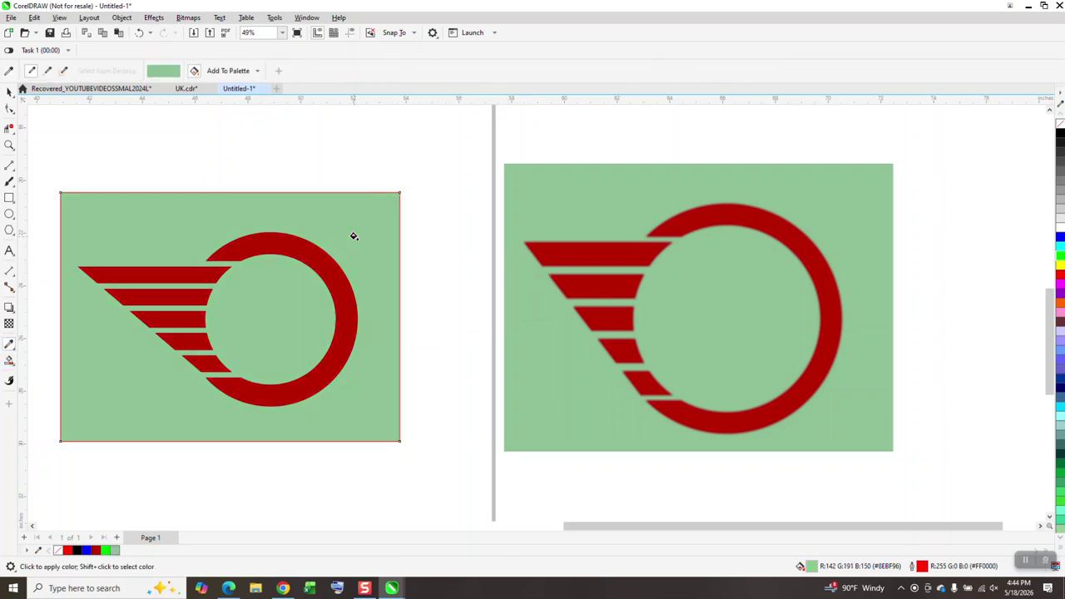
pyautogui.click(10, 92)
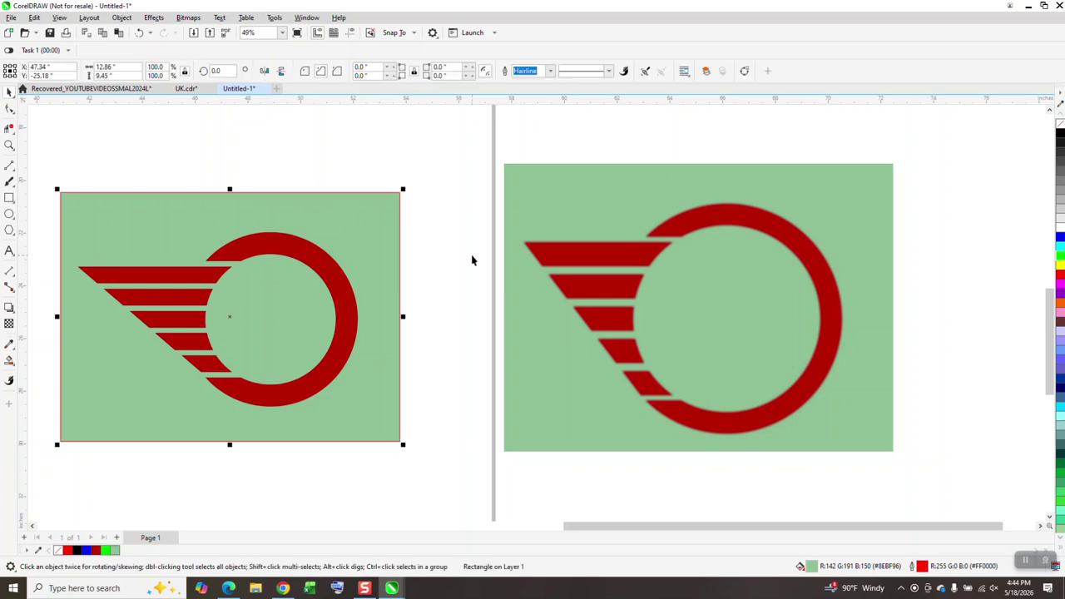
# Select the light green background rectangle behind the recreated logo
pyautogui.scroll(-1, 450, 278)
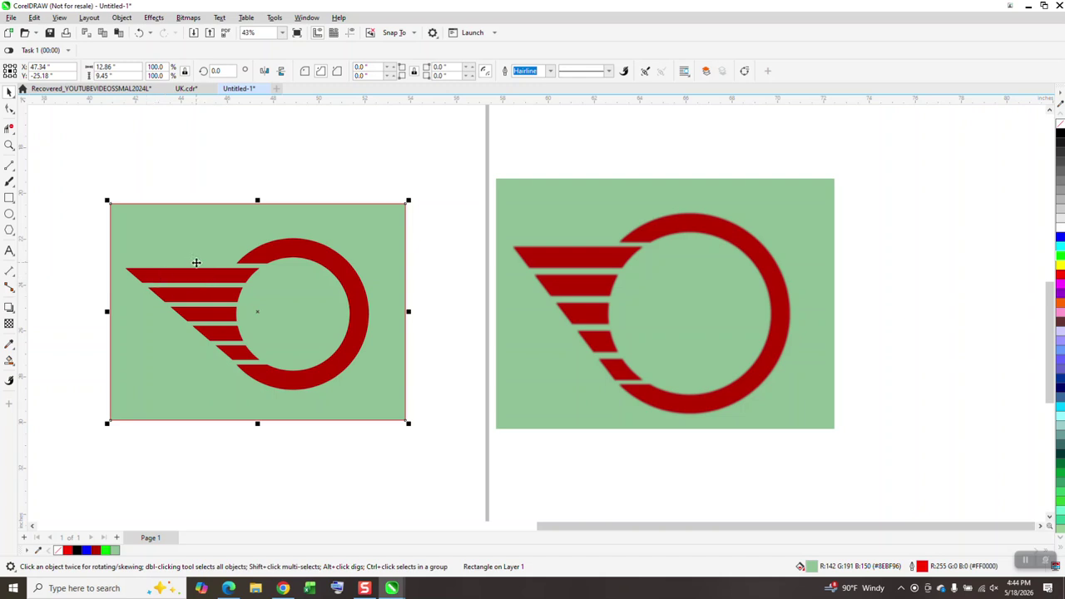
pyautogui.click(428, 274)
pyautogui.click(406, 276)
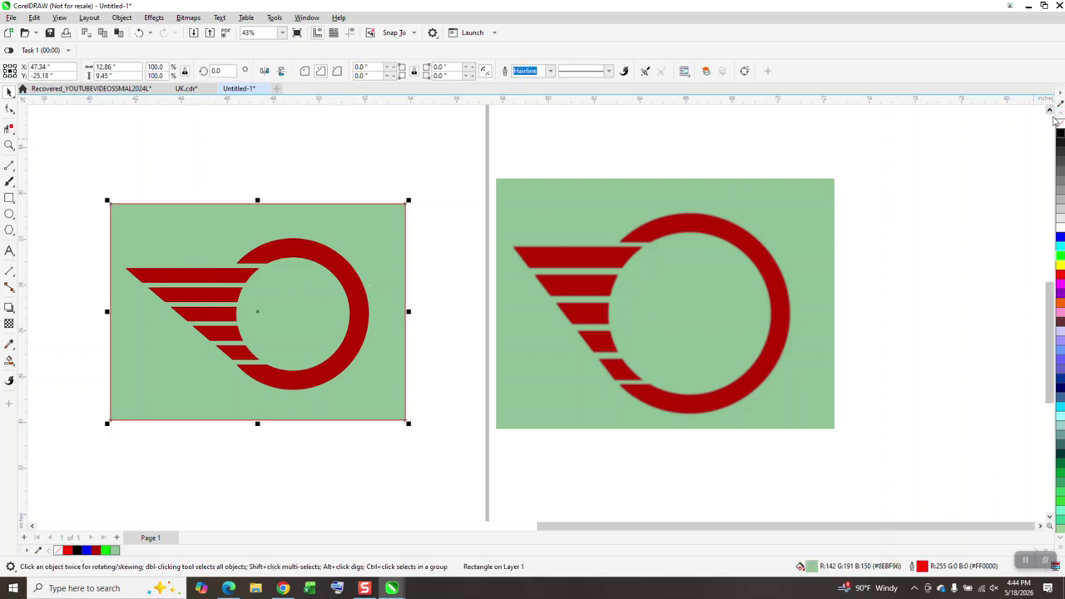